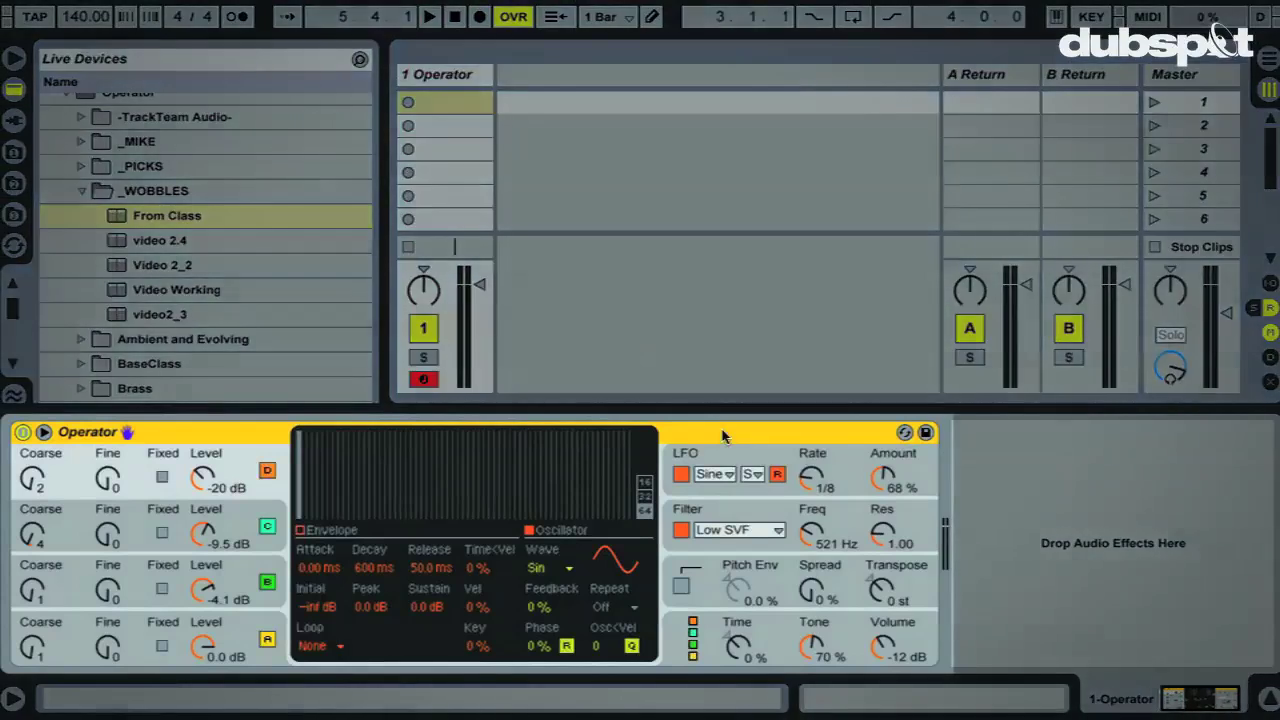
Group the Operator into an Instrument Rack and show the rack's macro controls
{"action": "right_click", "coordinate": [724, 436]}
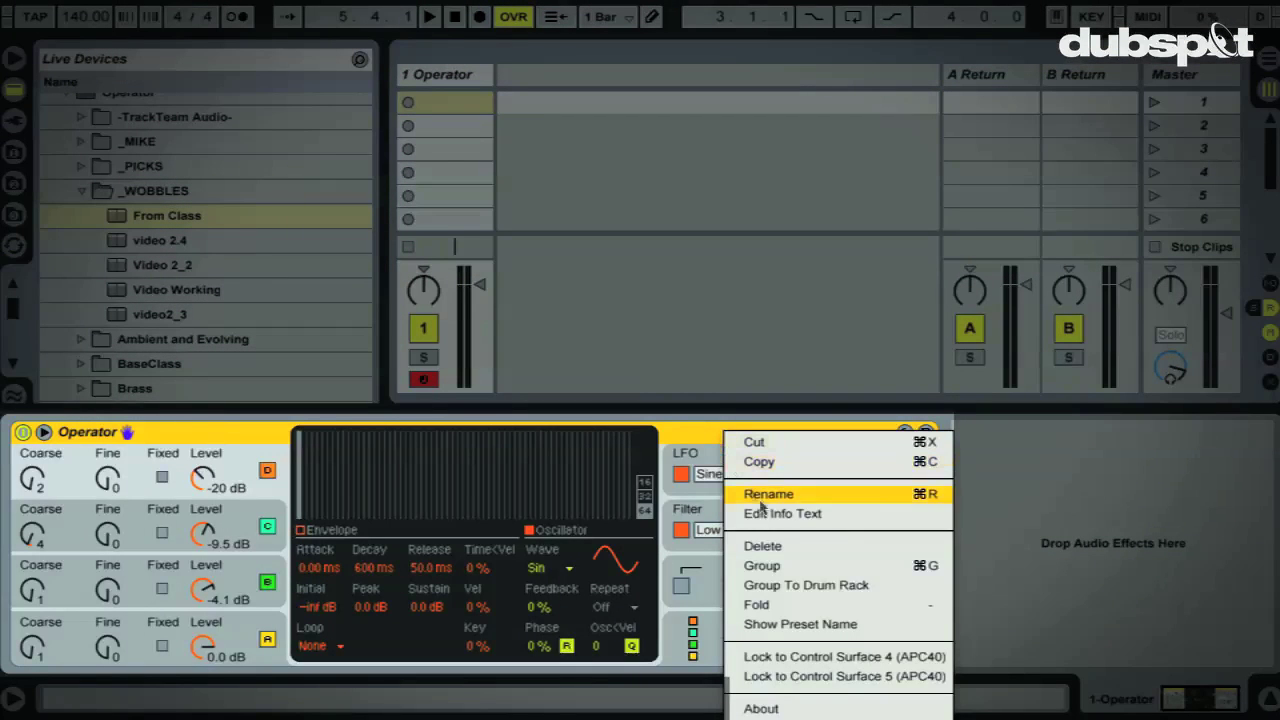
{"action": "left_click", "coordinate": [779, 566]}
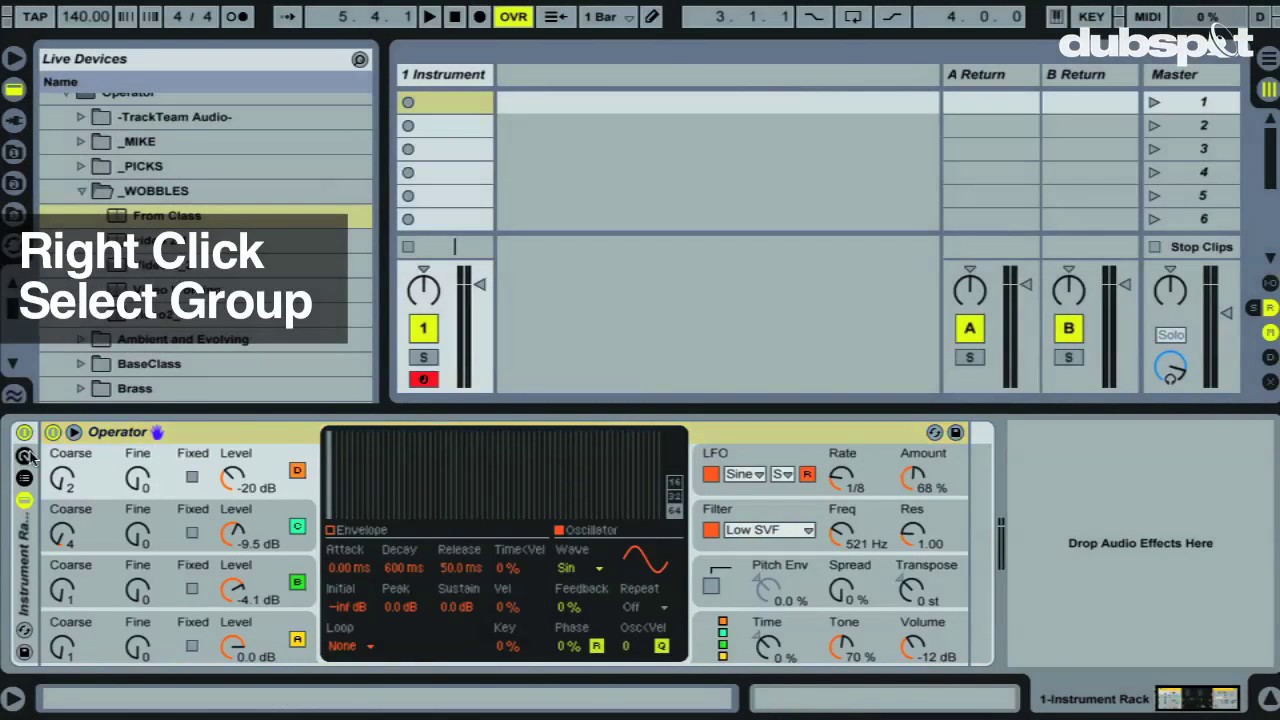
{"action": "left_click", "coordinate": [25, 456]}
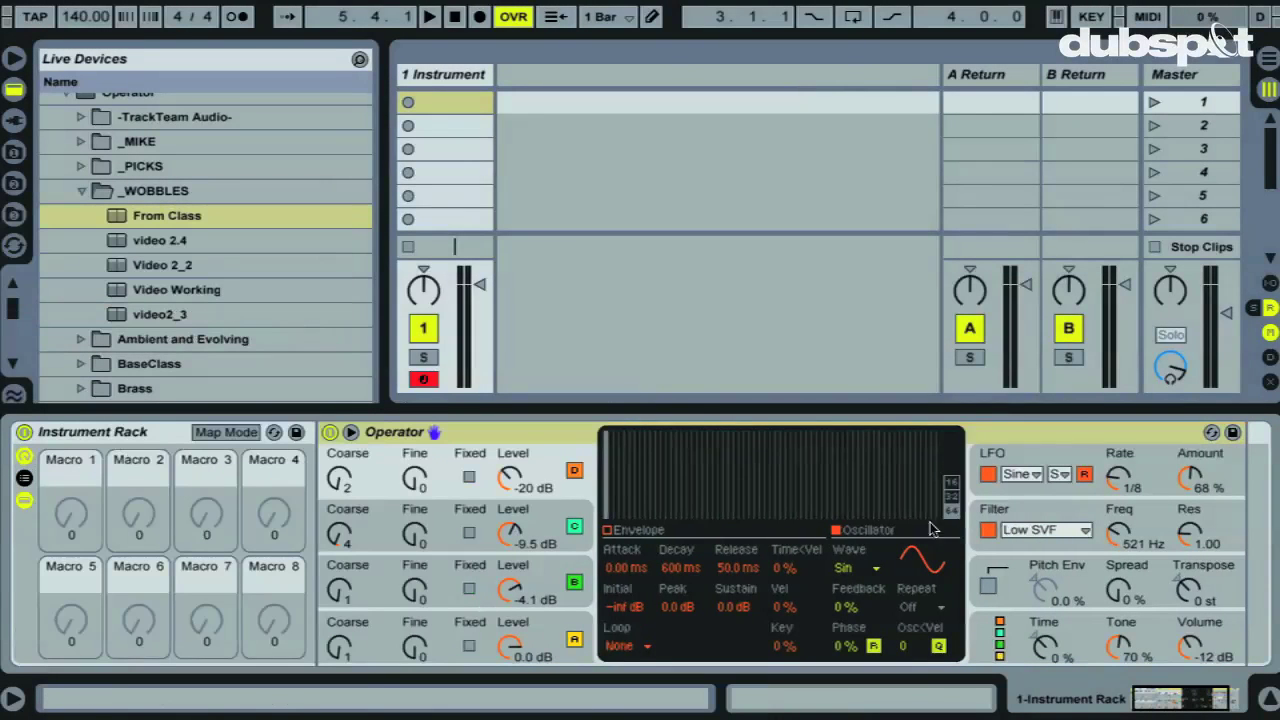
Map the Operator's LFO Rate to Macro 1 and its LFO Amount to Macro 2
{"action": "left_click", "coordinate": [1128, 482]}
{"action": "left_click", "coordinate": [1128, 482]}
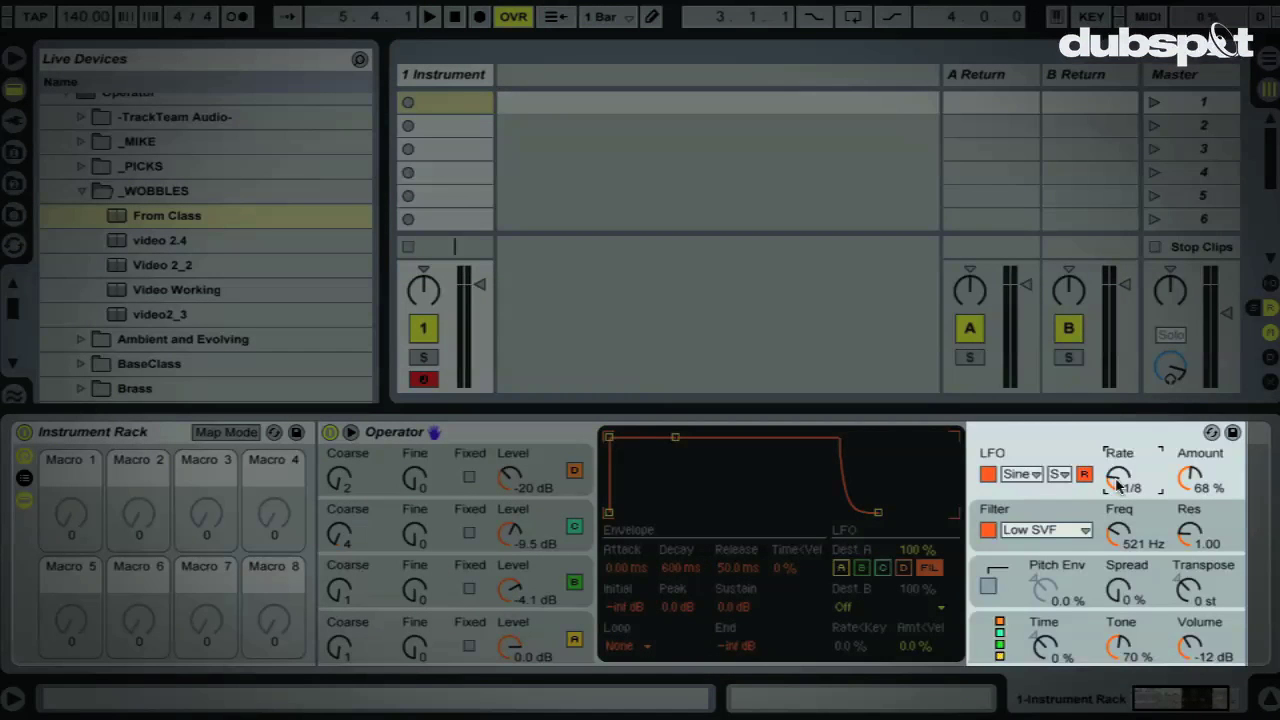
{"action": "right_click", "coordinate": [1118, 483]}
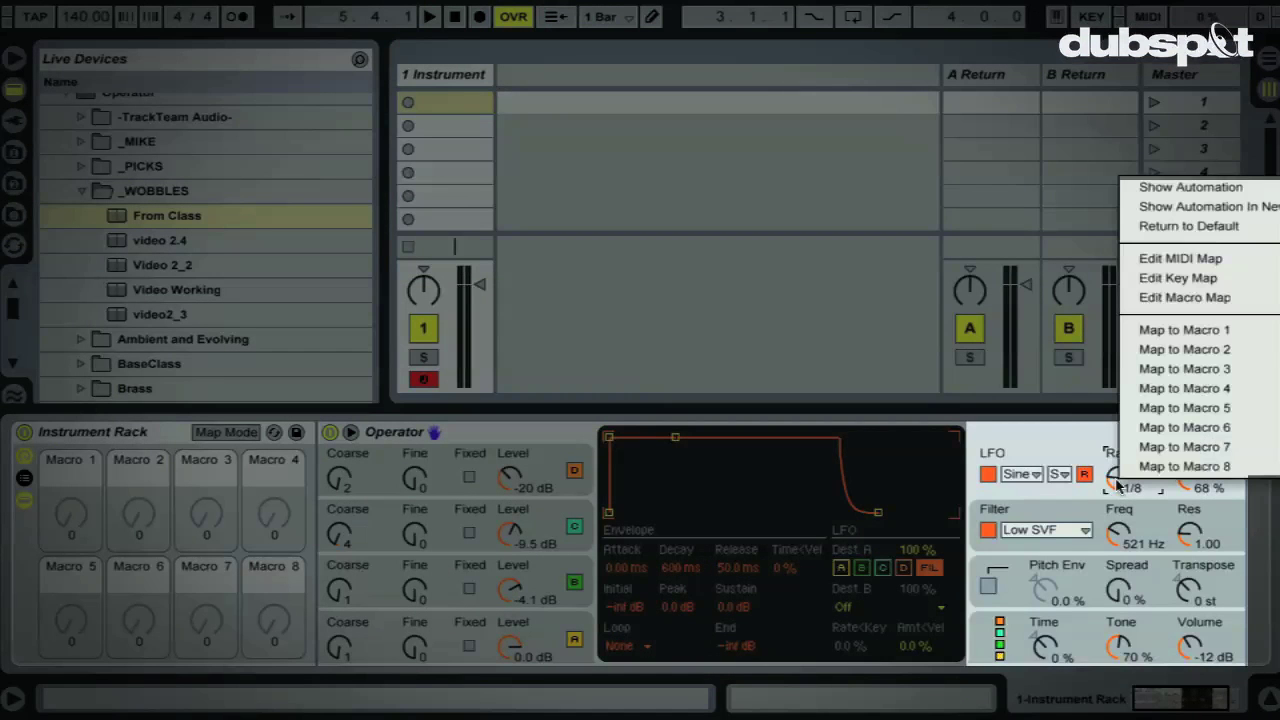
{"action": "left_click", "coordinate": [1146, 330]}
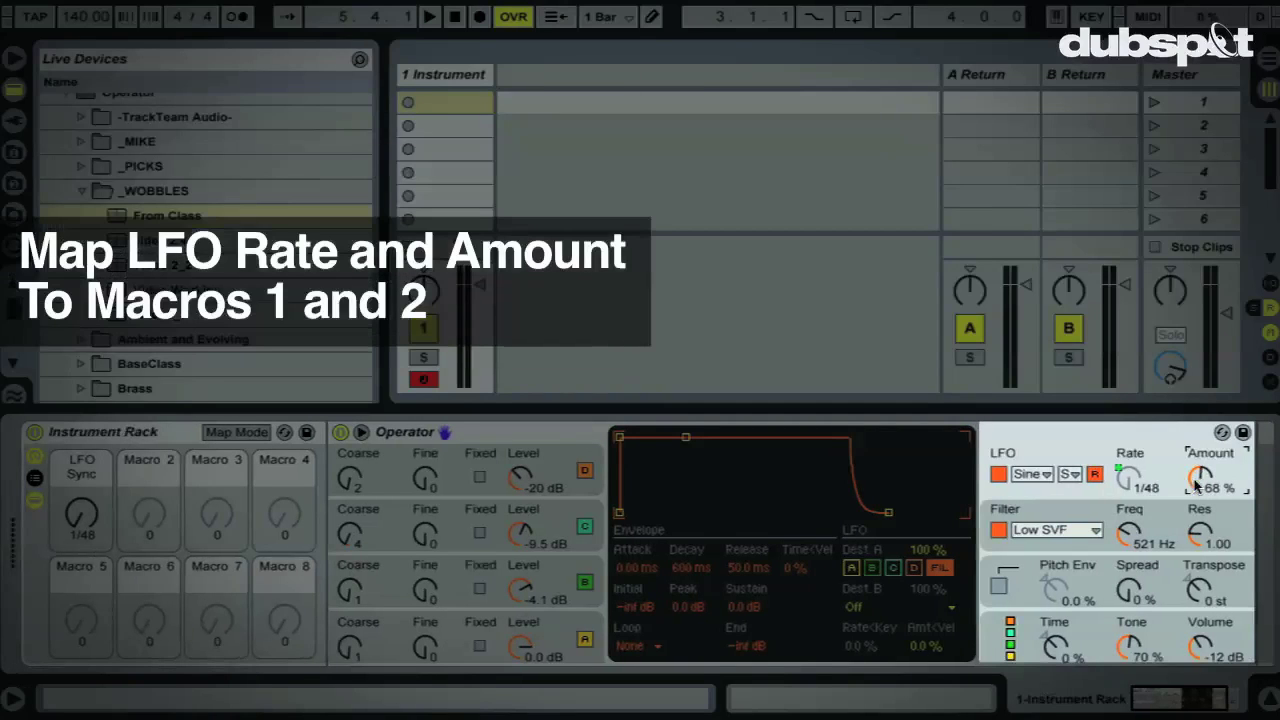
{"action": "right_click", "coordinate": [1188, 483]}
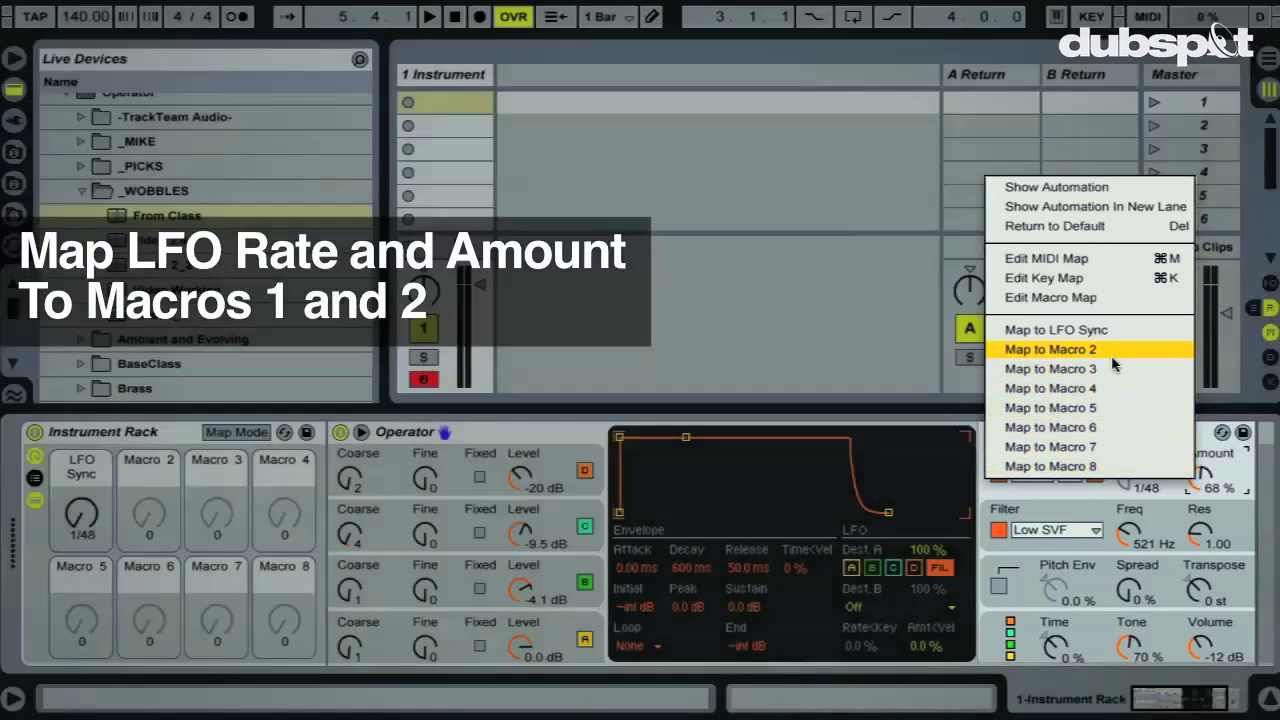
{"action": "left_click", "coordinate": [1045, 350]}
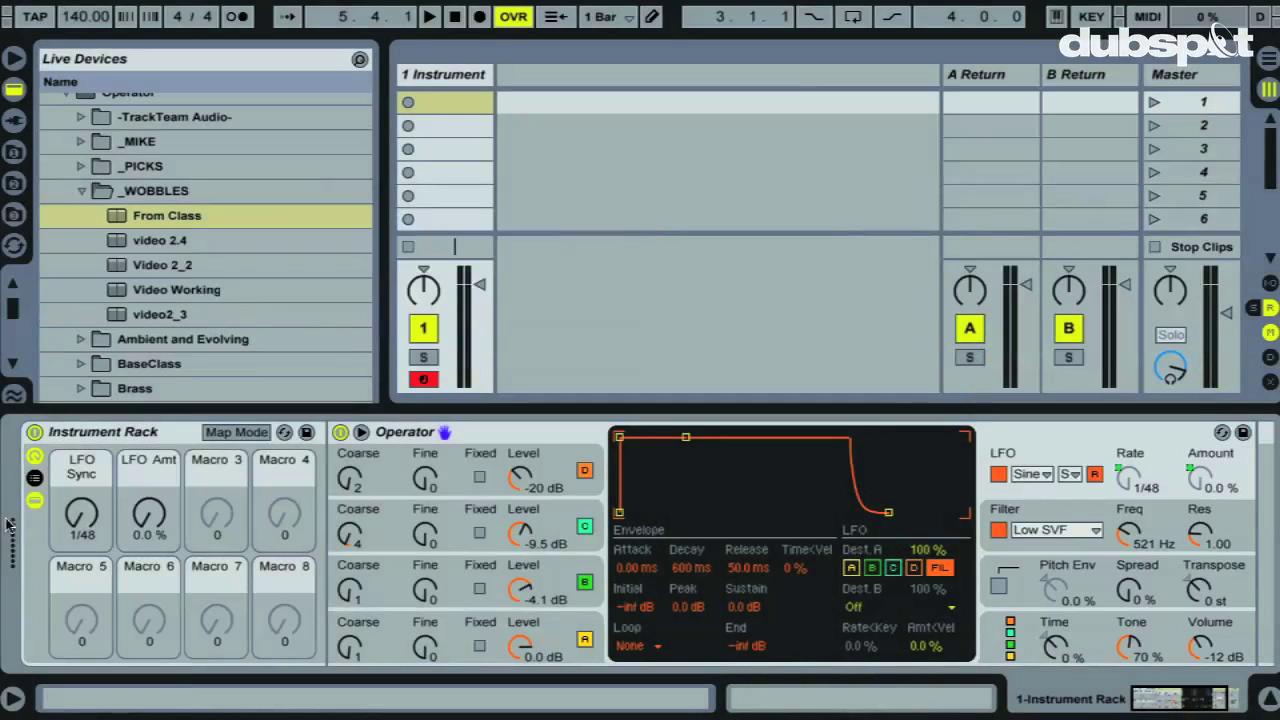
Set the LFO Sync macro to 1/8 and the LFO Amt macro to 75 %
{"action": "mouse_move", "coordinate": [90, 532]}
{"action": "left_mouse_down"}
{"action": "mouse_move", "coordinate": [92, 518]}
{"action": "mouse_move", "coordinate": [147, 520]}
{"action": "mouse_move", "coordinate": [96, 524]}
{"action": "mouse_move", "coordinate": [88, 512]}
{"action": "left_mouse_up"}
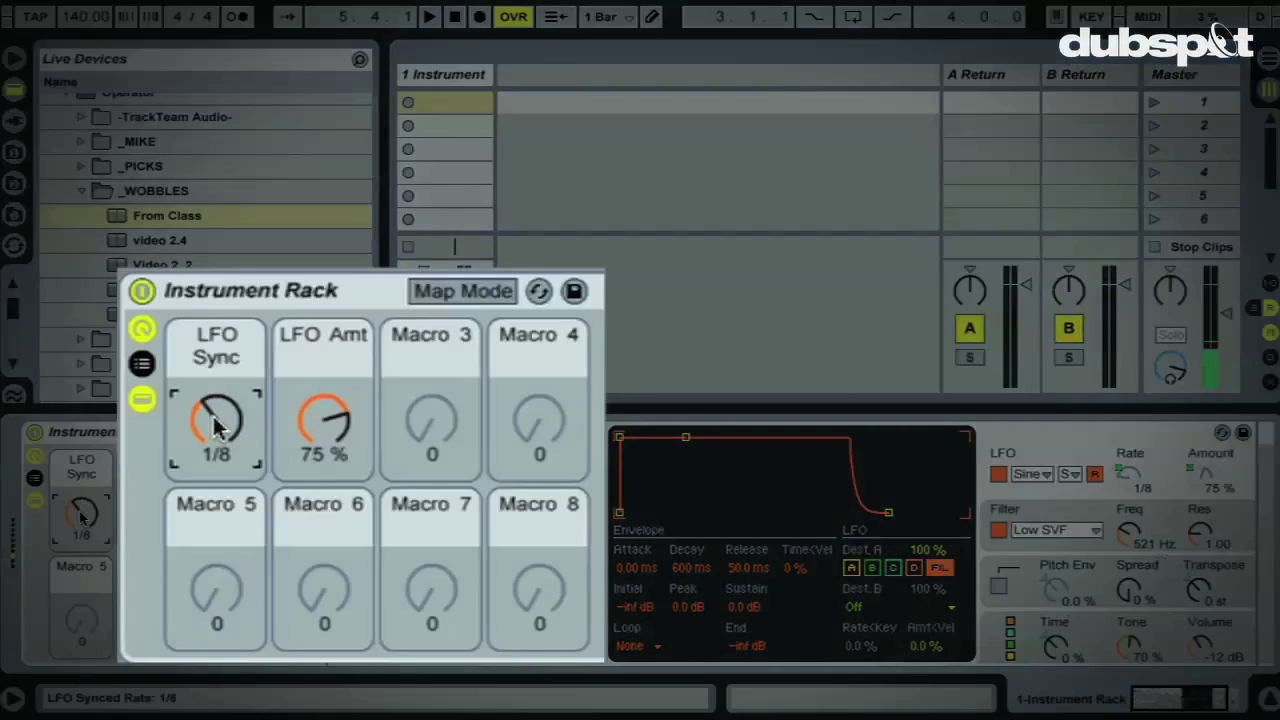
{"action": "mouse_move", "coordinate": [86, 501]}
{"action": "left_mouse_down"}
{"action": "mouse_move", "coordinate": [78, 520]}
{"action": "mouse_move", "coordinate": [69, 510]}
{"action": "left_mouse_up"}
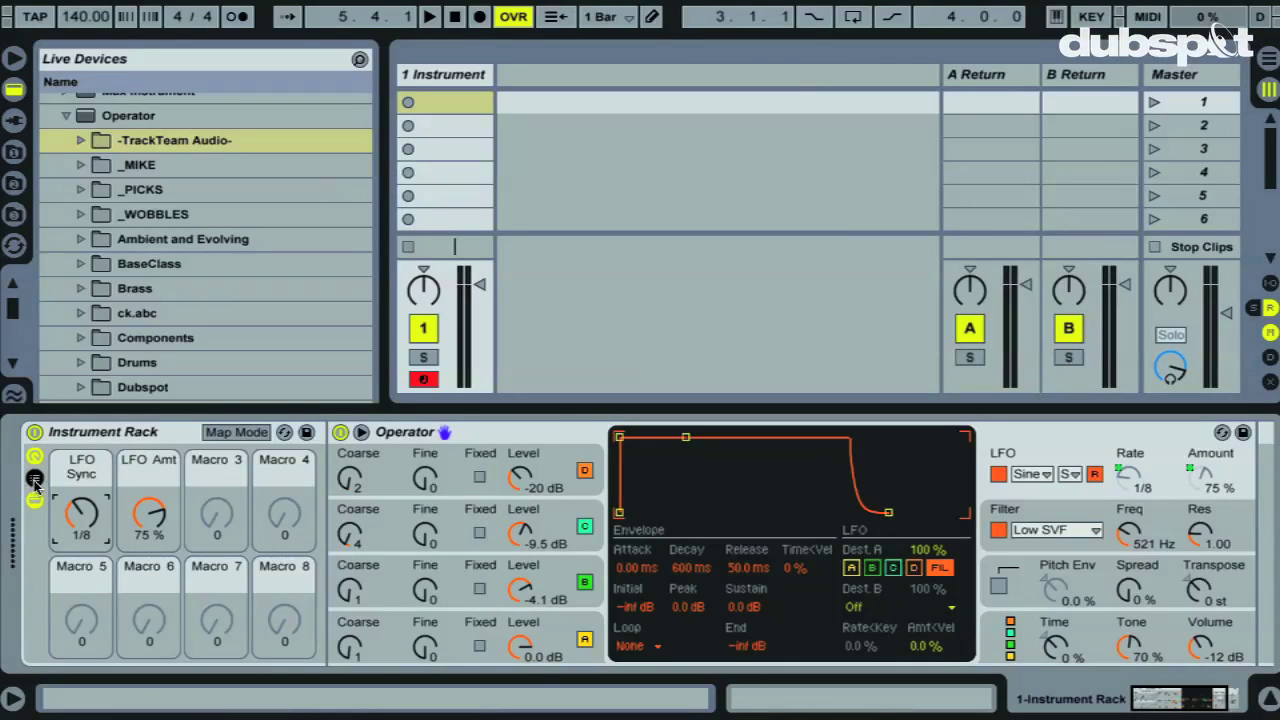
Show the rack's chain list and duplicate the Operator chain
{"action": "left_click", "coordinate": [34, 479]}
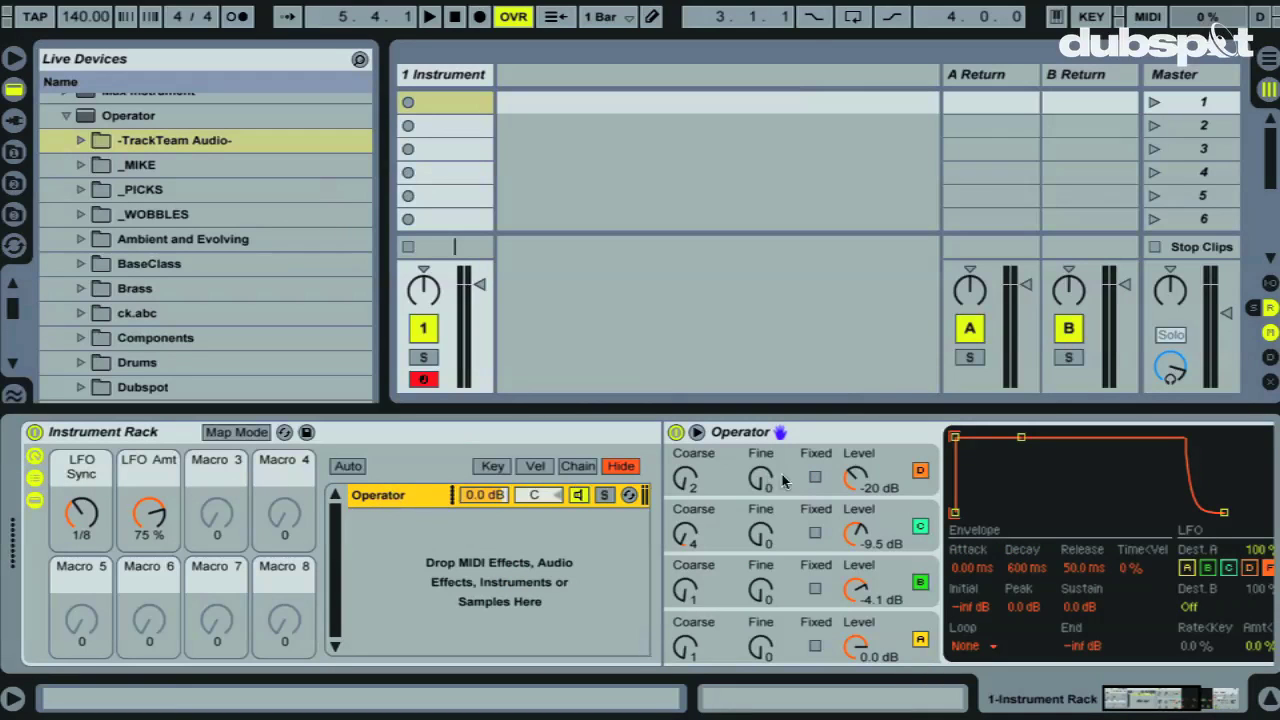
{"action": "right_click", "coordinate": [390, 505]}
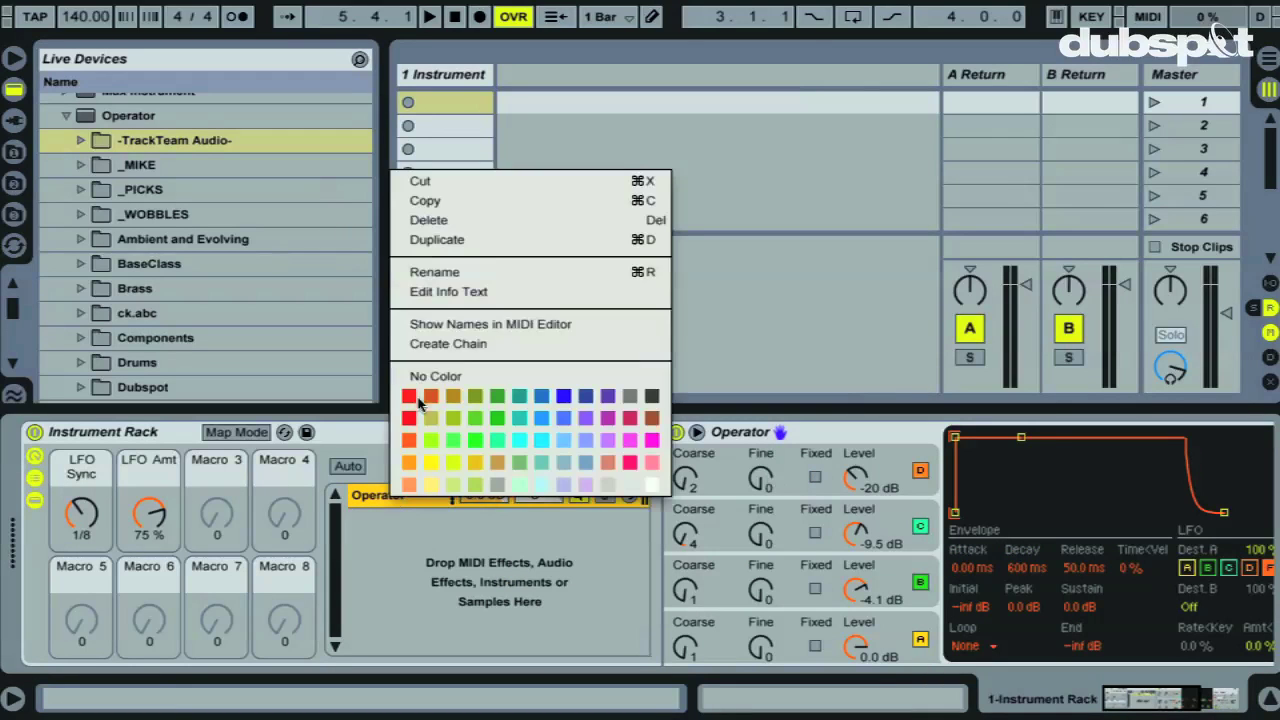
{"action": "left_click", "coordinate": [436, 243]}
Check the LFO mappings of both Operator chains and test the LFO Sync macro on them
{"action": "left_click", "coordinate": [399, 504]}
{"action": "left_click", "coordinate": [401, 525]}
{"action": "left_click", "coordinate": [400, 505]}
{"action": "left_click", "coordinate": [398, 522]}
{"action": "left_click", "coordinate": [400, 503]}
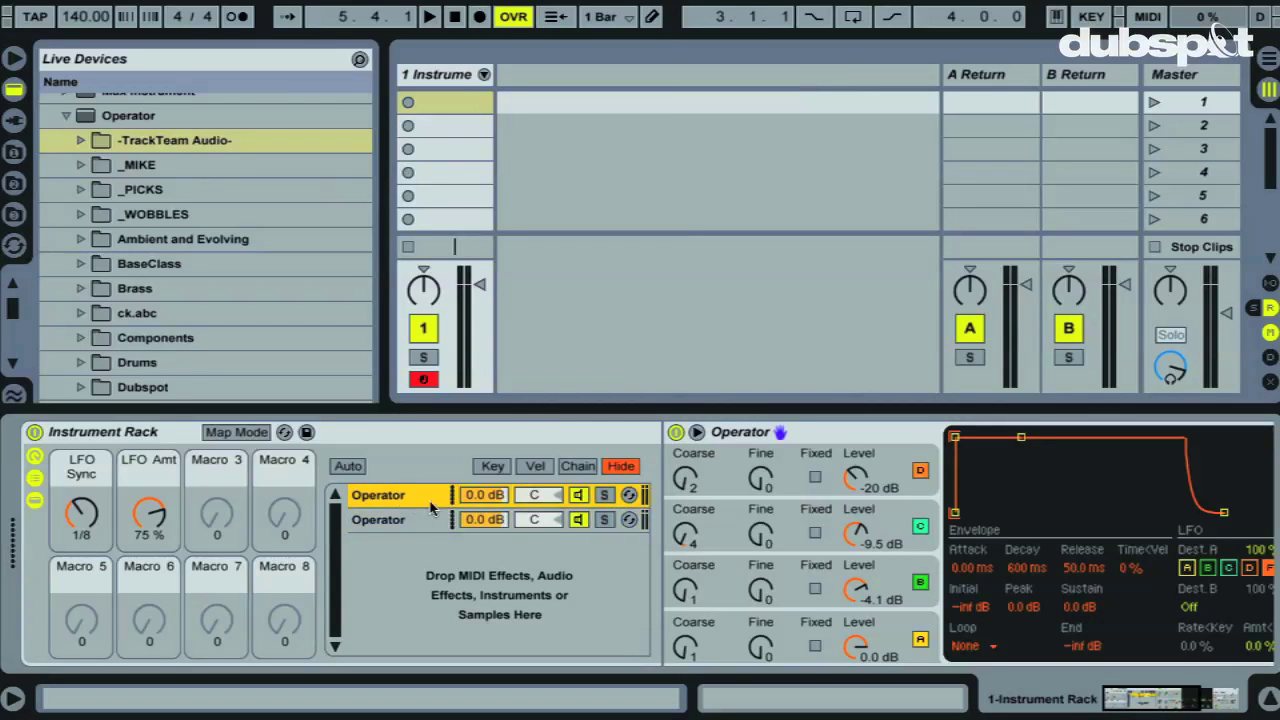
{"action": "left_click", "coordinate": [418, 519]}
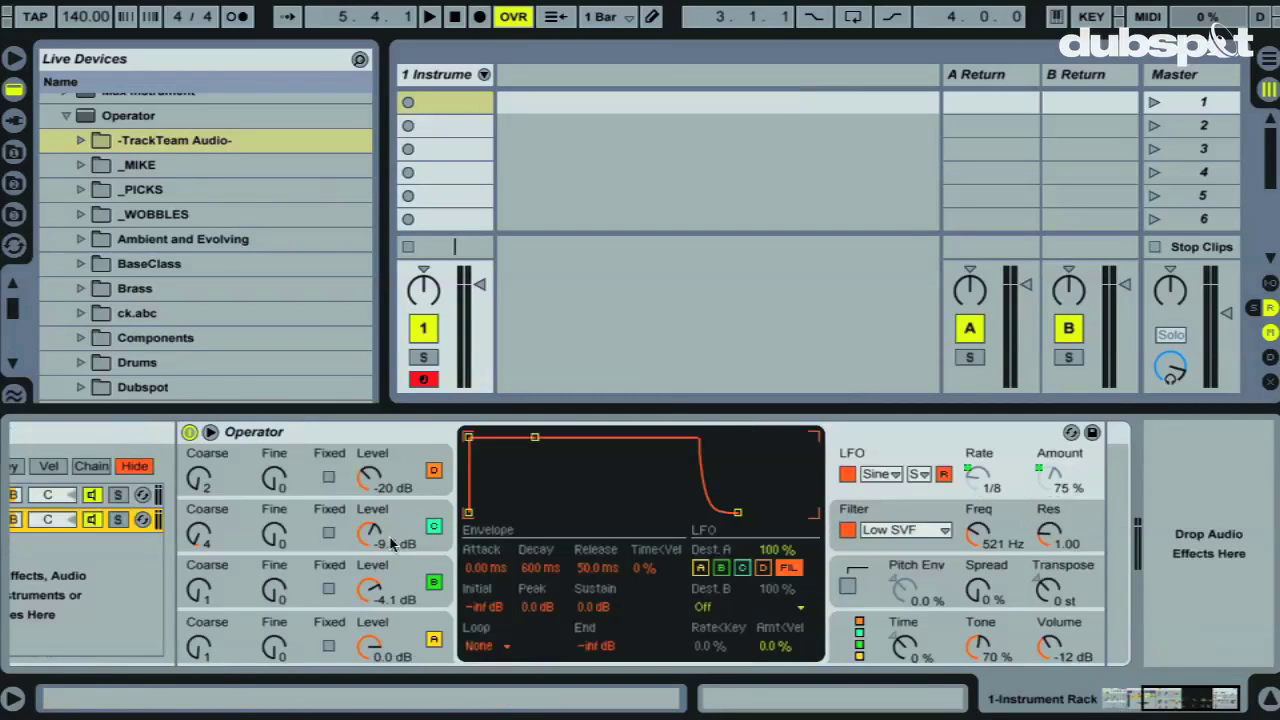
{"action": "left_click", "coordinate": [158, 496]}
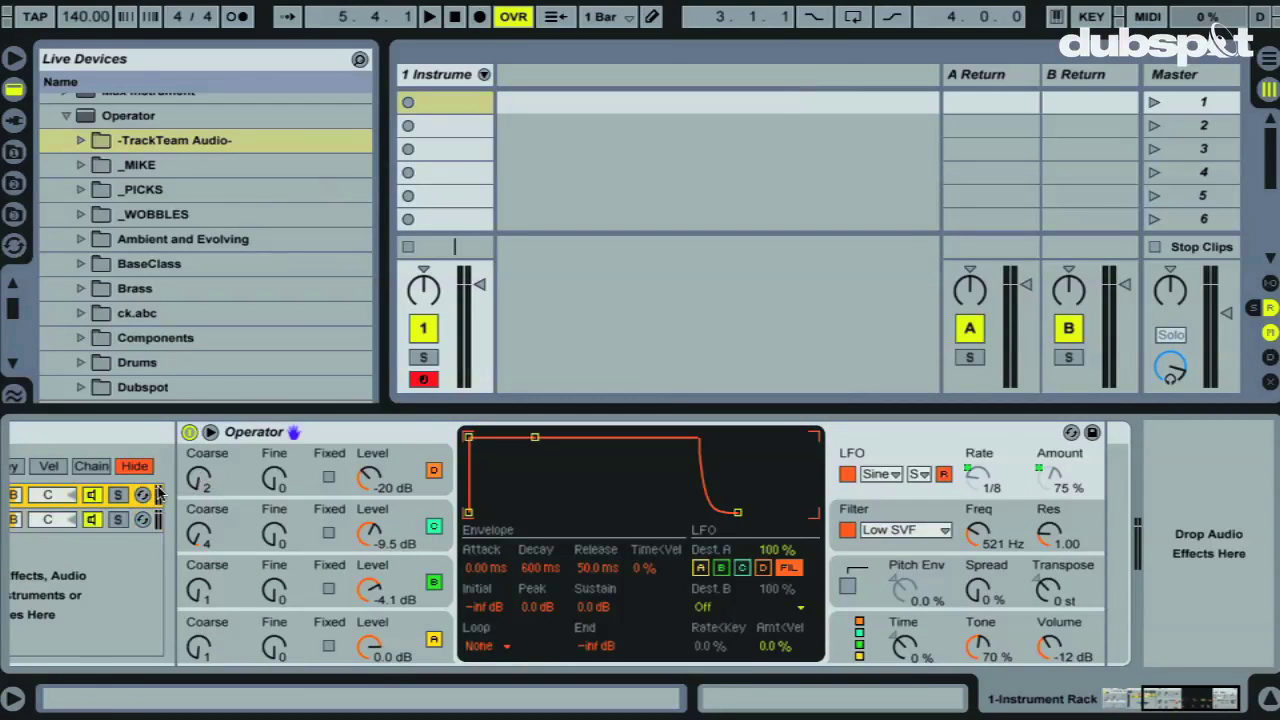
{"action": "scroll", "coordinate": [158, 520], "scroll_direction": "left", "scroll_amount": 5}
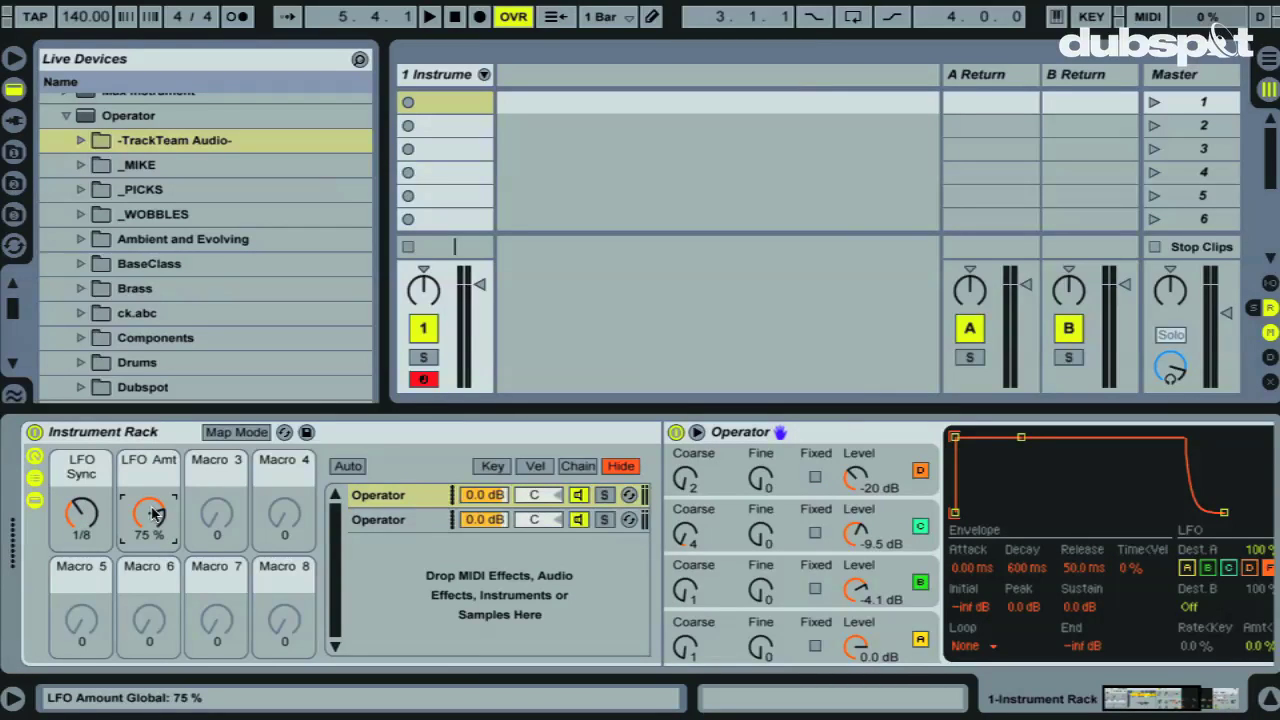
{"action": "left_click_drag", "start_coordinate": [75, 515], "coordinate": [76, 529]}
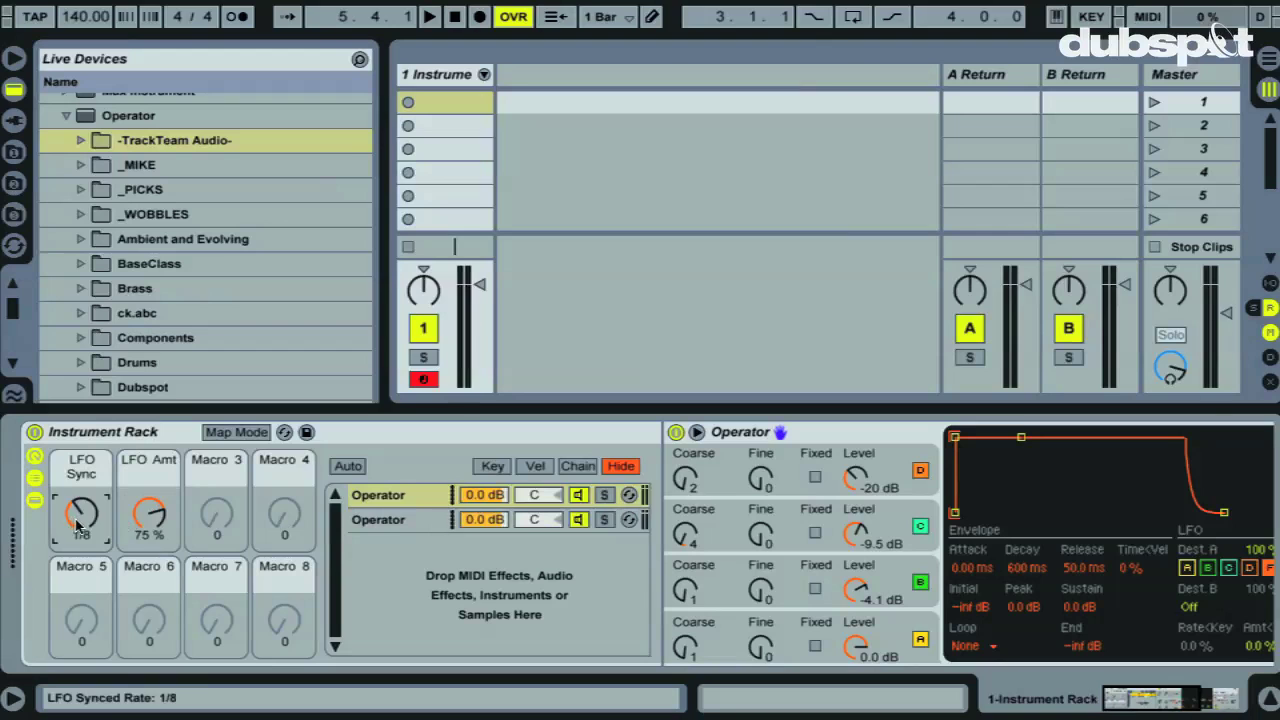
{"action": "left_click_drag", "start_coordinate": [118, 432], "coordinate": [118, 424]}
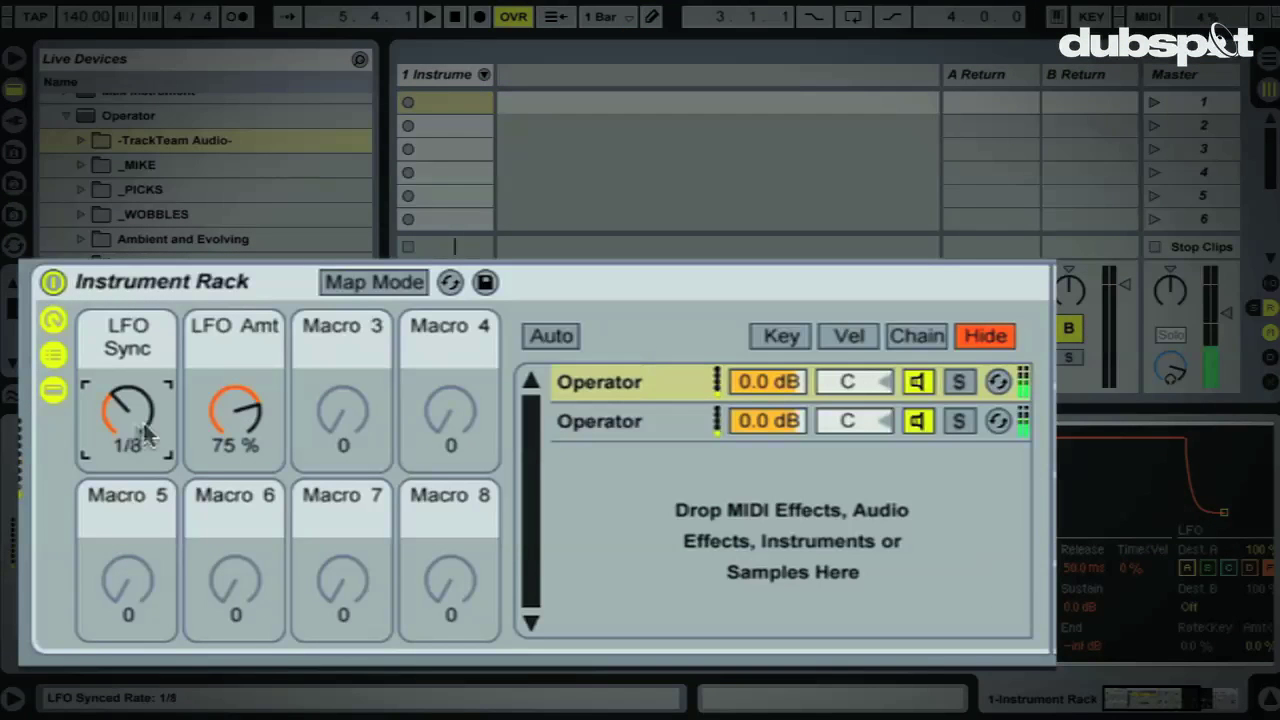
Alternate between the two Operator chains to compare their device settings
{"action": "left_click", "coordinate": [648, 381]}
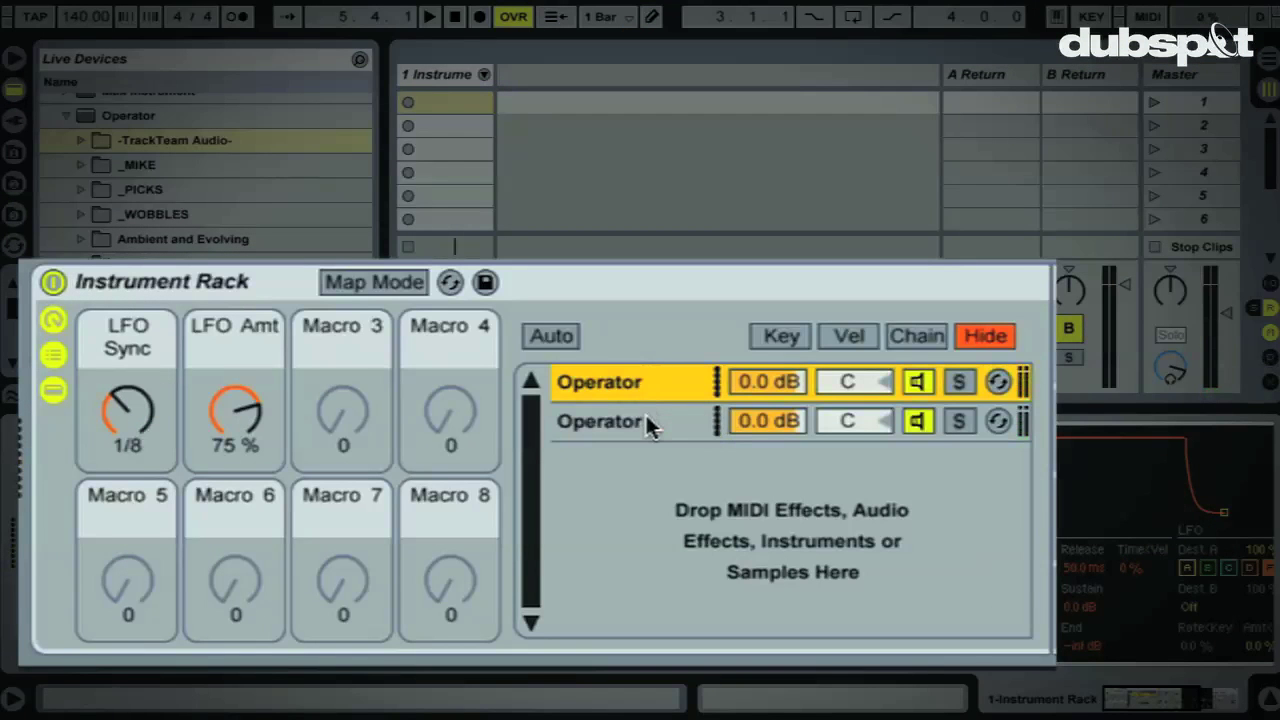
{"action": "left_click", "coordinate": [645, 421]}
{"action": "left_click", "coordinate": [645, 390]}
{"action": "left_click", "coordinate": [648, 426], "text": "shift"}
{"action": "left_click", "coordinate": [645, 388]}
{"action": "left_click", "coordinate": [770, 430]}
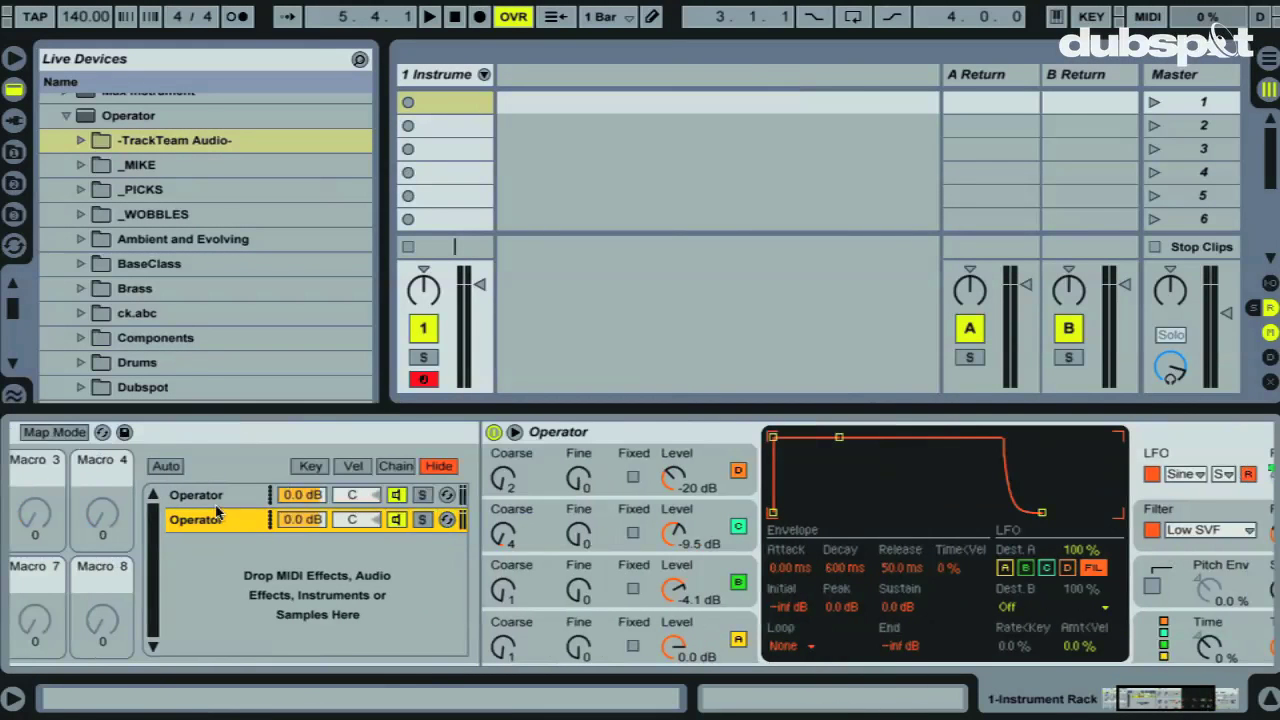
{"action": "left_click", "coordinate": [216, 514], "text": "shift"}
{"action": "left_click", "coordinate": [250, 526]}
{"action": "left_click", "coordinate": [240, 494]}
{"action": "left_click", "coordinate": [246, 518]}
{"action": "left_click", "coordinate": [244, 502]}
{"action": "left_click", "coordinate": [250, 520]}
{"action": "left_click", "coordinate": [254, 498]}
In the second chain's Operator, set oscillator Coarse to 7 for A, 4 for B, and 17 for C and D
{"action": "left_click", "coordinate": [254, 522]}
{"action": "scroll", "coordinate": [575, 626], "scroll_direction": "right", "scroll_amount": 2}
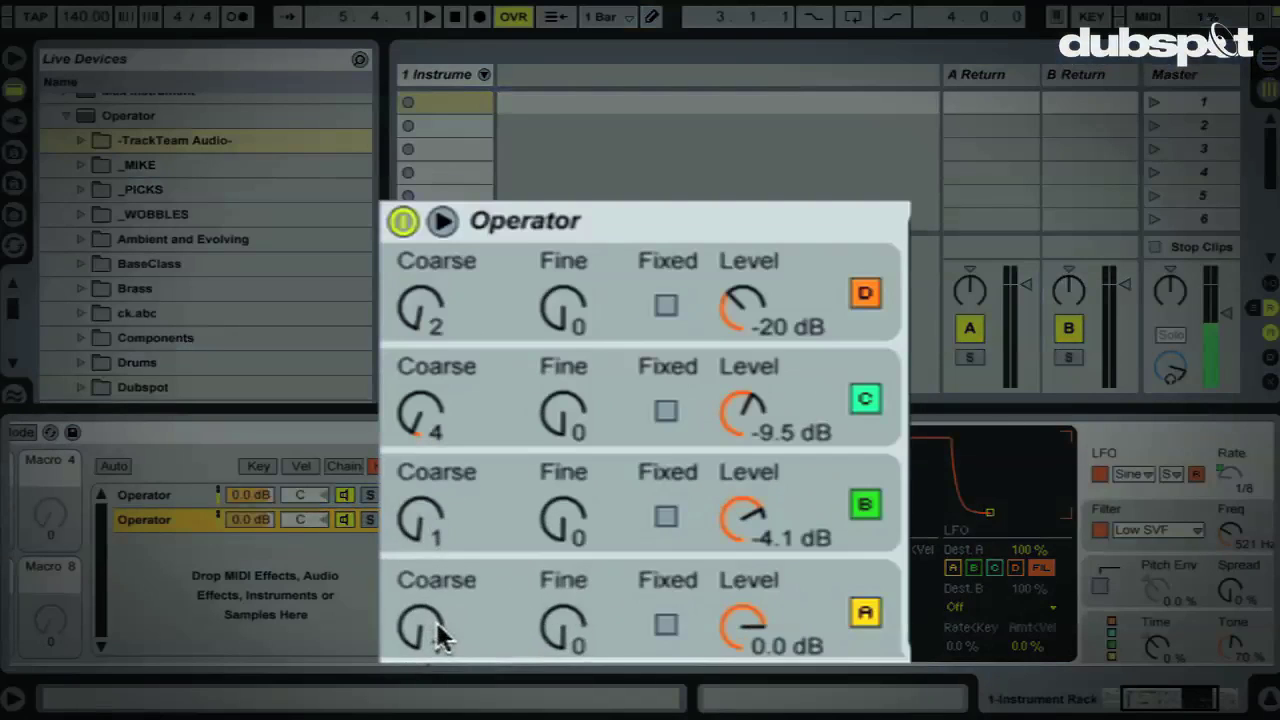
{"action": "left_click_drag", "start_coordinate": [468, 652], "coordinate": [430, 633]}
{"action": "left_click_drag", "start_coordinate": [423, 531], "coordinate": [420, 516]}
{"action": "left_click_drag", "start_coordinate": [433, 440], "coordinate": [425, 429]}
{"action": "left_click_drag", "start_coordinate": [420, 308], "coordinate": [420, 293]}
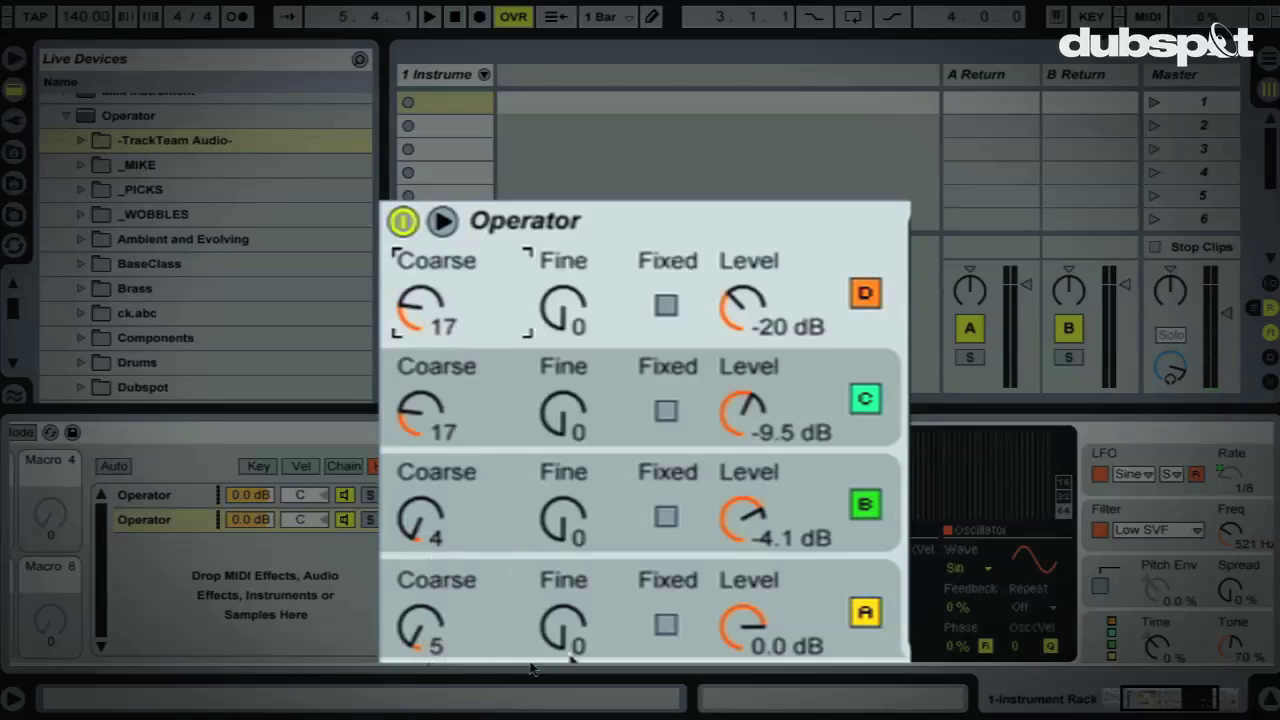
{"action": "left_click", "coordinate": [432, 635]}
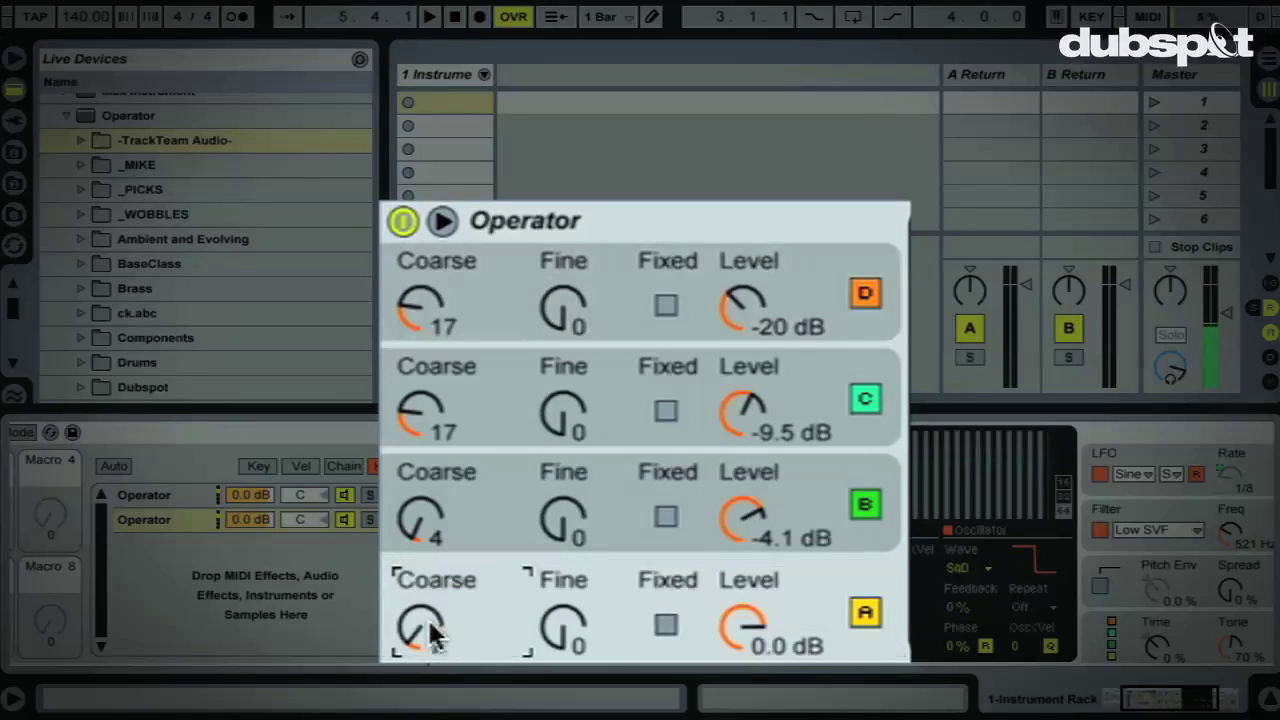
{"action": "left_click_drag", "start_coordinate": [432, 635], "coordinate": [432, 628]}
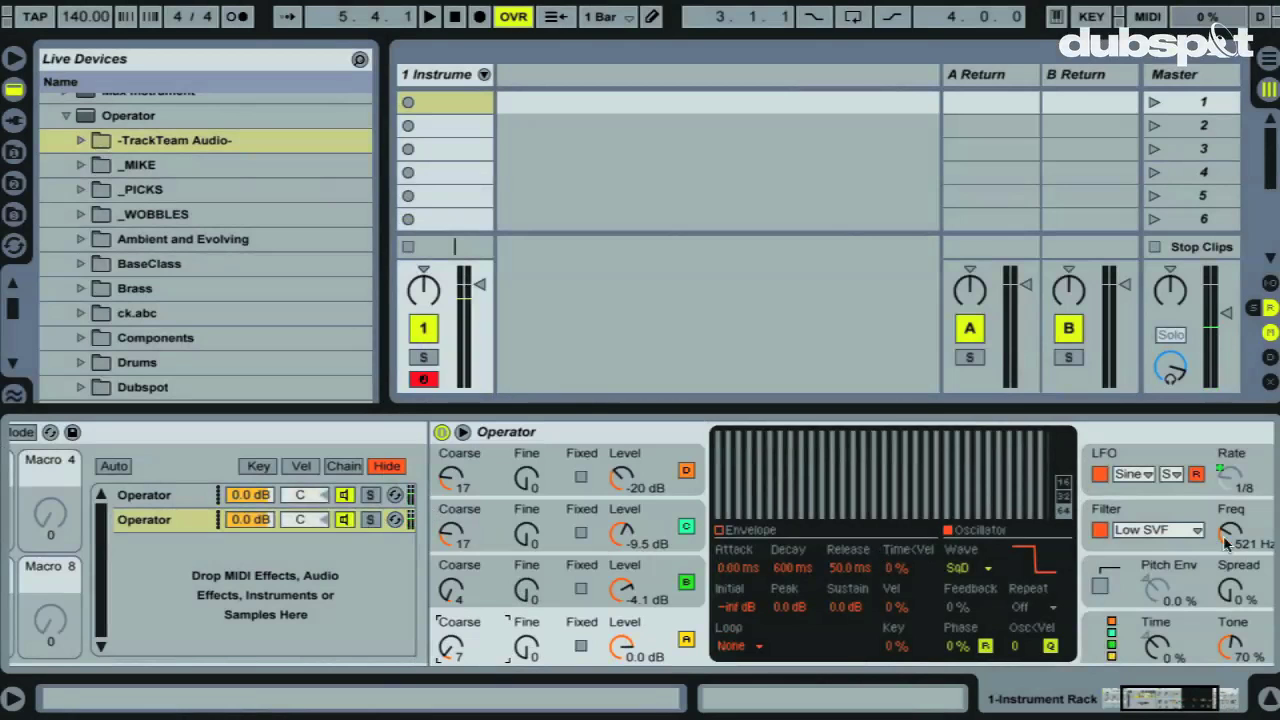
Adjust the Low SVF filter's frequency by ear in the second chain's Operator
{"action": "left_click_drag", "start_coordinate": [1233, 540], "coordinate": [1234, 540]}
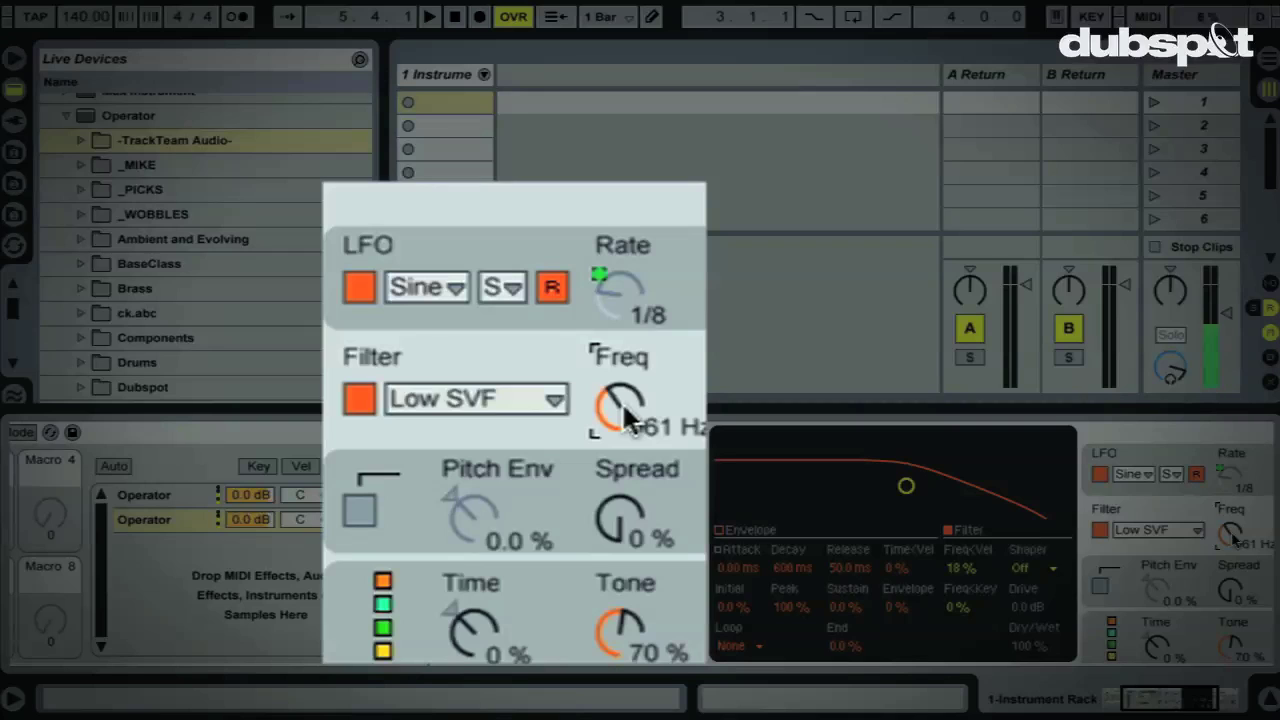
{"action": "left_click_drag", "start_coordinate": [1234, 540], "coordinate": [1234, 539]}
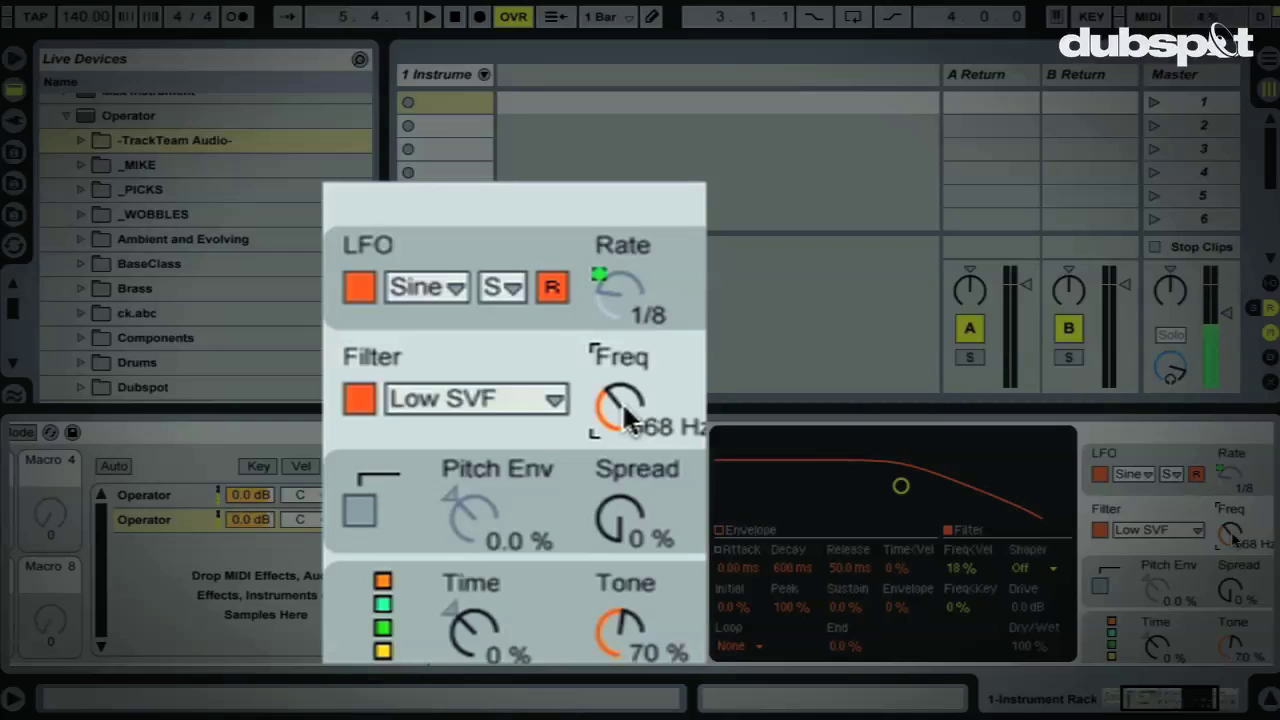
{"action": "left_click_drag", "start_coordinate": [1221, 539], "coordinate": [1221, 548]}
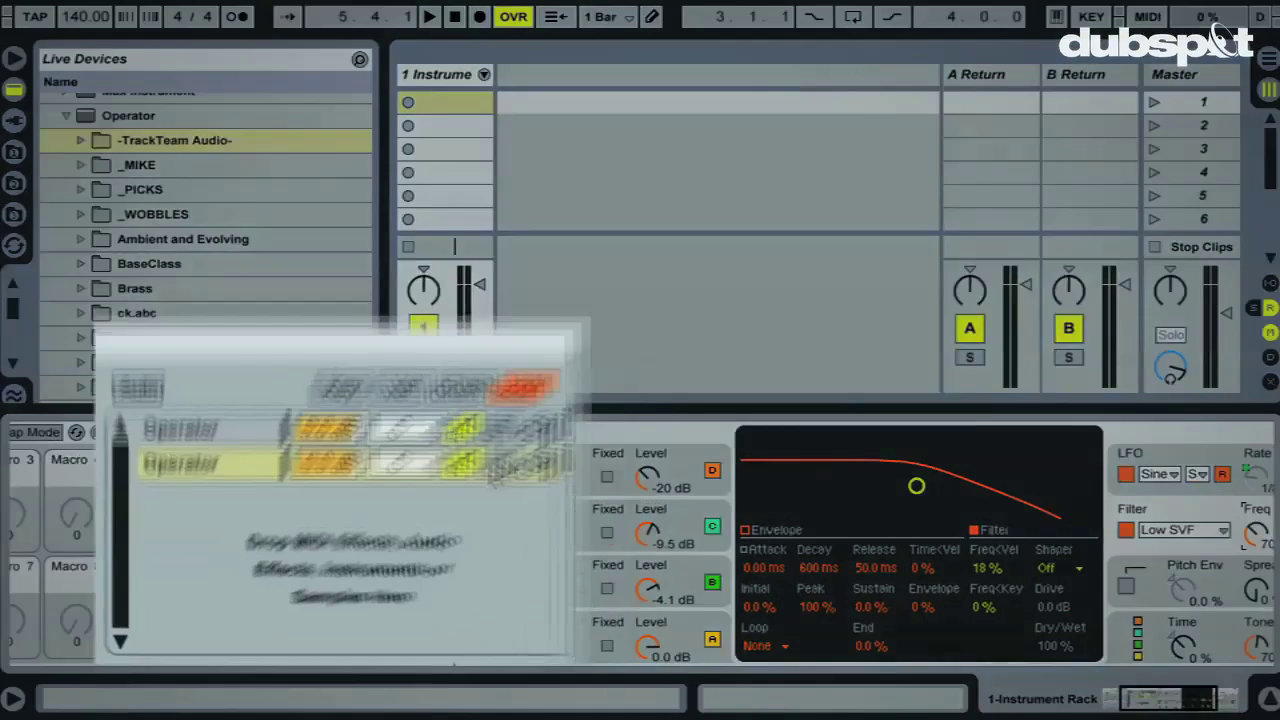
Solo each Operator chain in turn to compare their sounds, leaving both chains unsoloed
{"action": "left_click", "coordinate": [395, 520]}
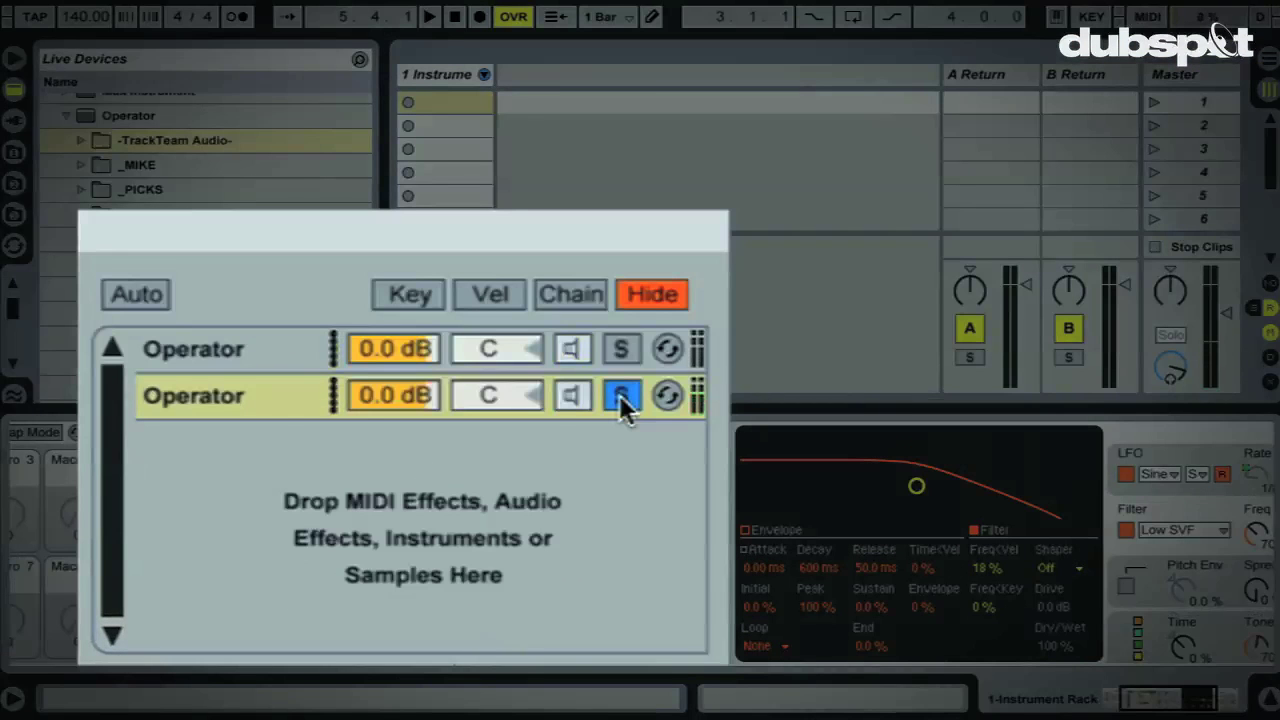
{"action": "left_click", "coordinate": [619, 395]}
{"action": "left_click", "coordinate": [621, 349]}
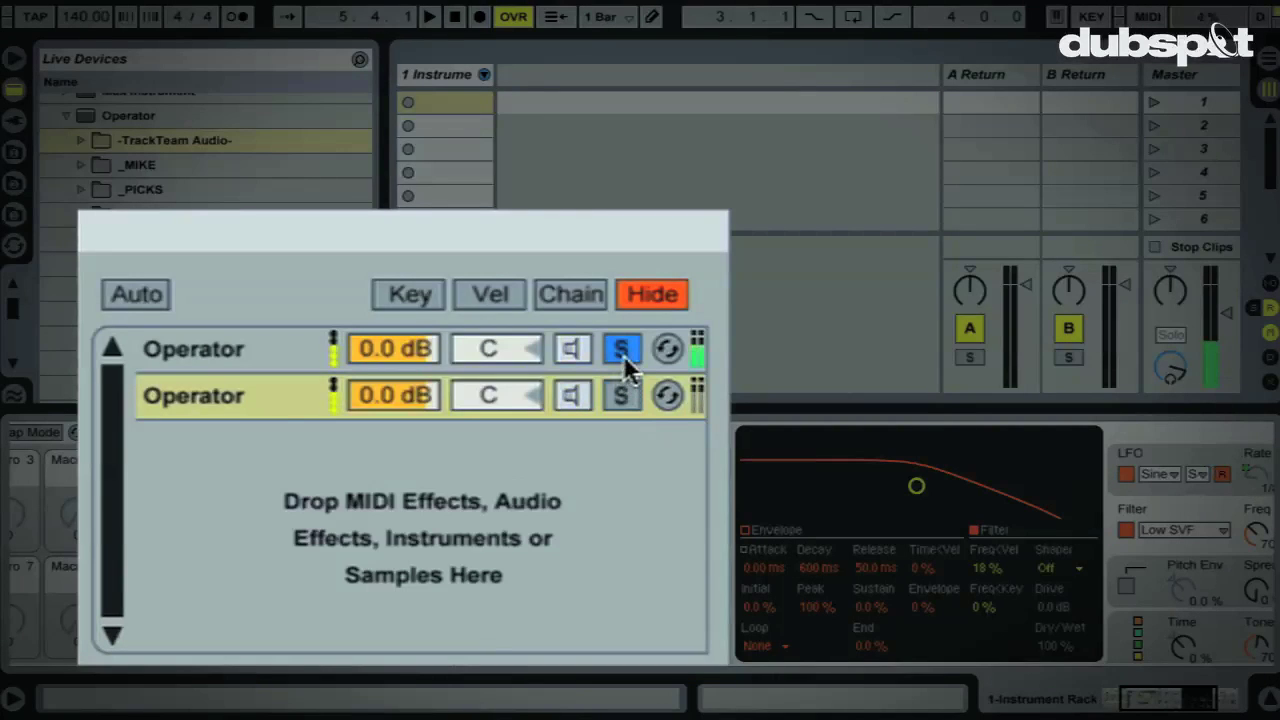
{"action": "left_click", "coordinate": [623, 355]}
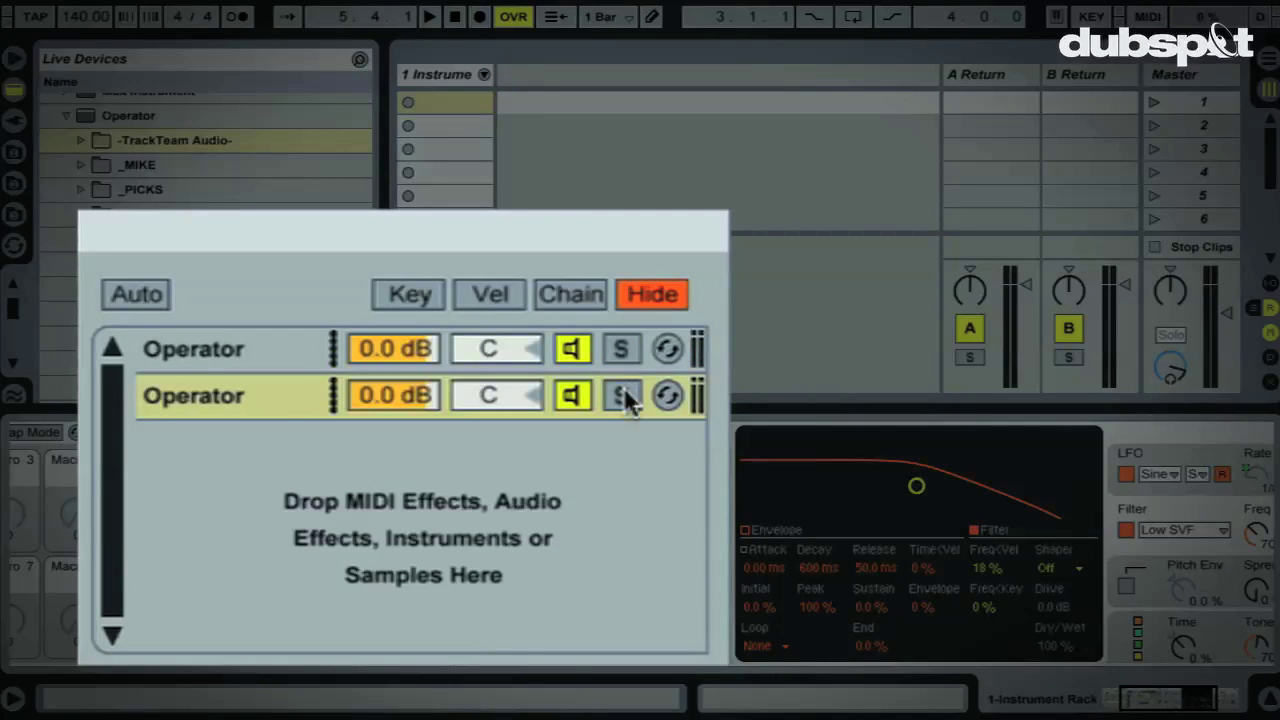
{"action": "left_click", "coordinate": [623, 395]}
{"action": "left_click", "coordinate": [623, 392]}
Set the second Operator chain's volume to -2.4 dB and select the first chain
{"action": "left_click", "coordinate": [419, 395]}
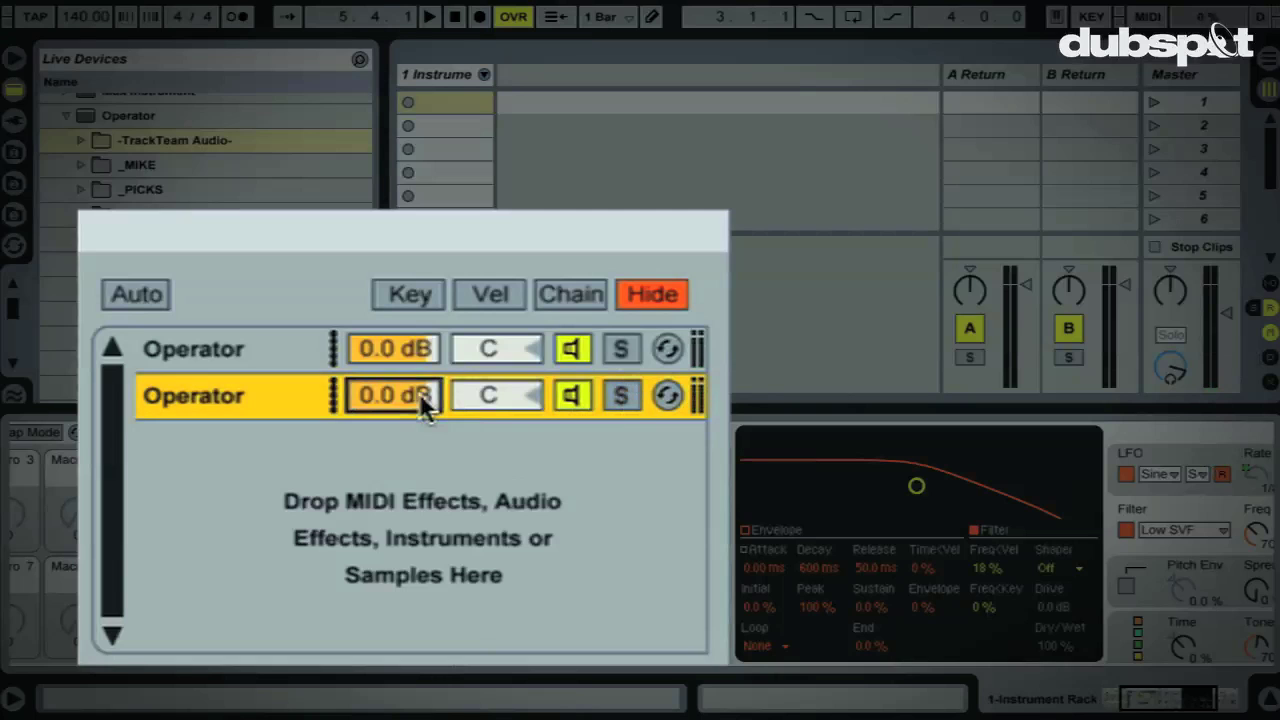
{"action": "left_click_drag", "start_coordinate": [419, 393], "coordinate": [423, 395]}
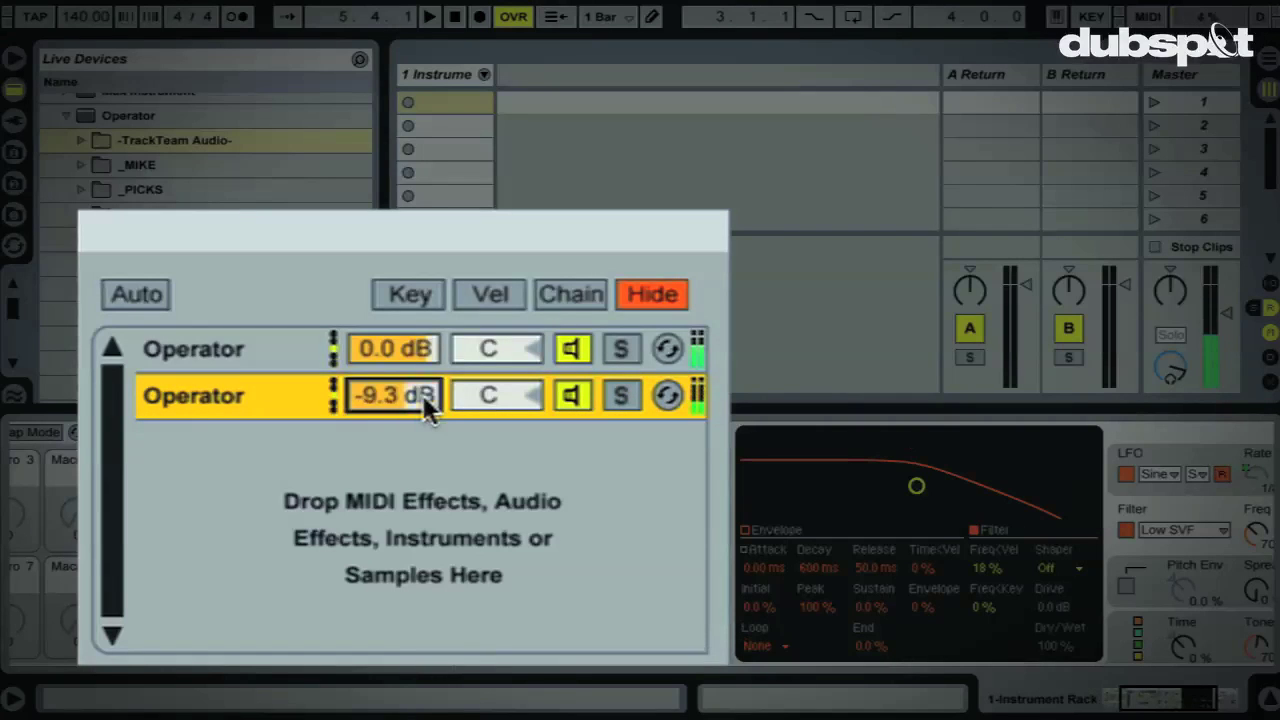
{"action": "left_click", "coordinate": [245, 357]}
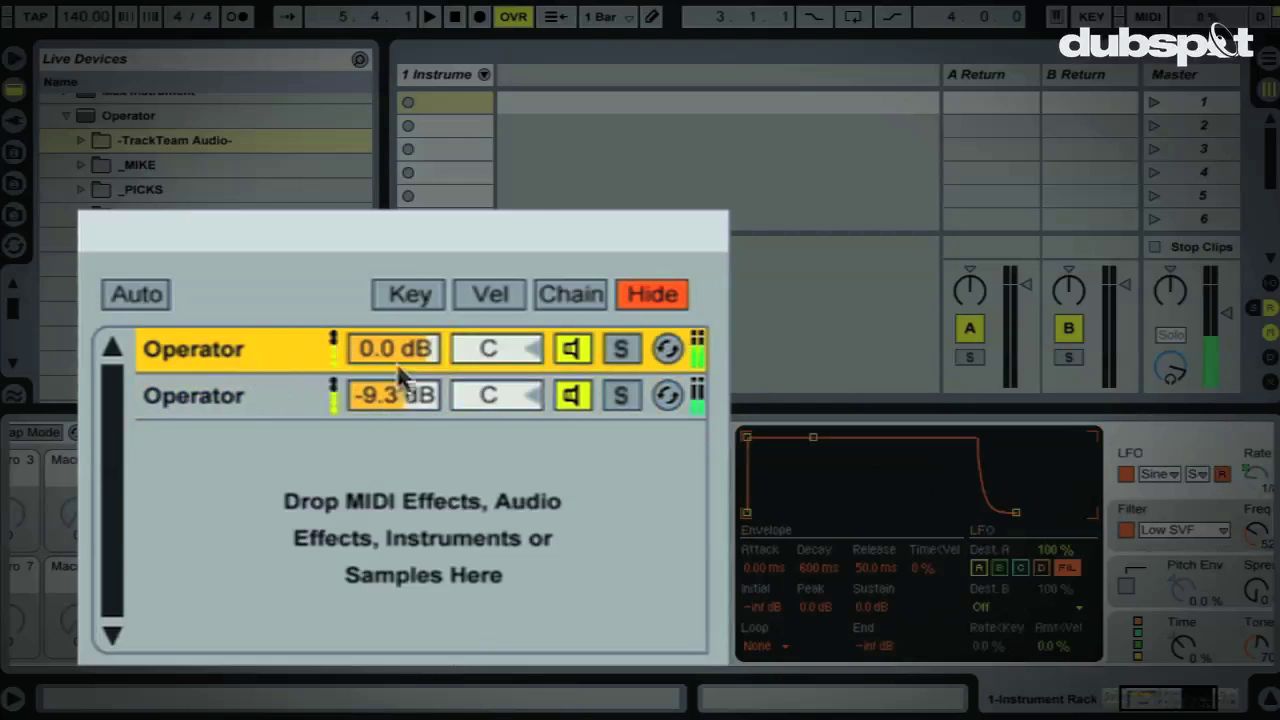
{"action": "left_click_drag", "start_coordinate": [400, 393], "coordinate": [400, 387]}
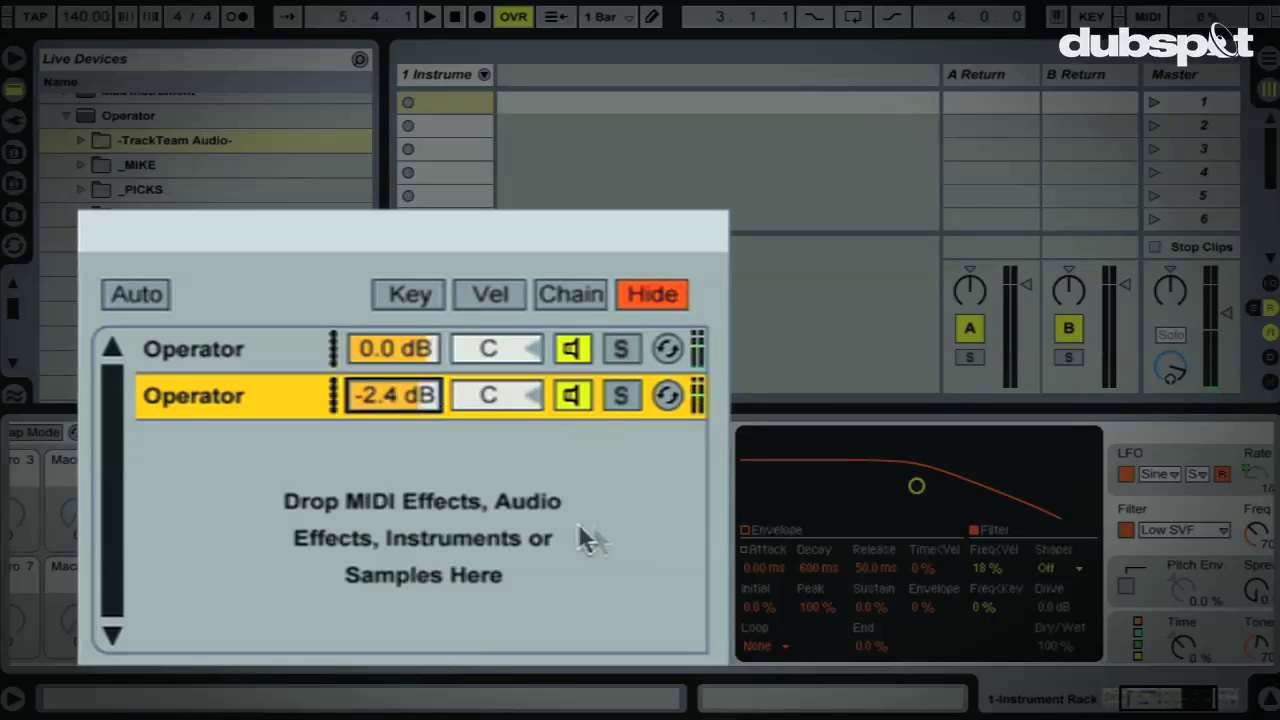
{"action": "left_click", "coordinate": [257, 350]}
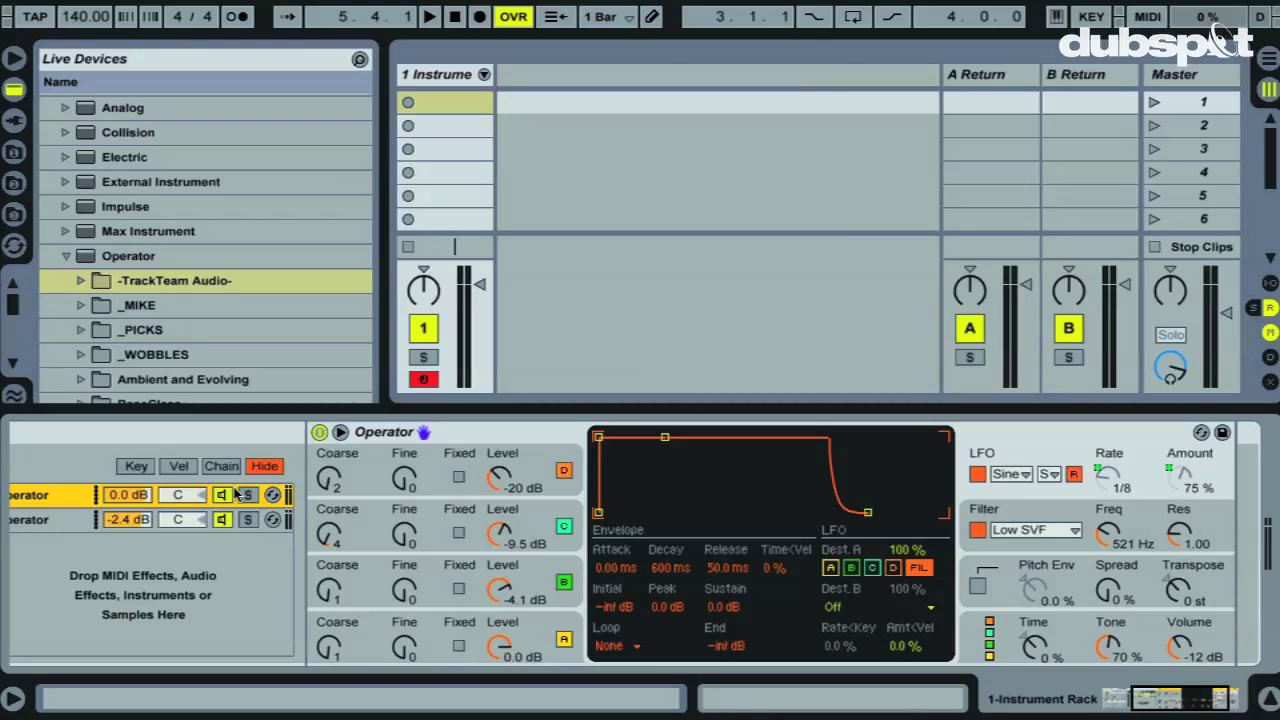
Alternate between the two Operator chains to compare their device settings, ending on the first chain
{"action": "left_click", "coordinate": [67, 519]}
{"action": "left_click", "coordinate": [65, 495]}
{"action": "left_click", "coordinate": [65, 519]}
{"action": "left_click", "coordinate": [62, 495]}
{"action": "left_click", "coordinate": [65, 519]}
{"action": "left_click", "coordinate": [62, 495]}
{"action": "left_click", "coordinate": [65, 519]}
{"action": "left_click", "coordinate": [62, 495]}
{"action": "left_click", "coordinate": [64, 519]}
{"action": "left_click", "coordinate": [62, 495]}
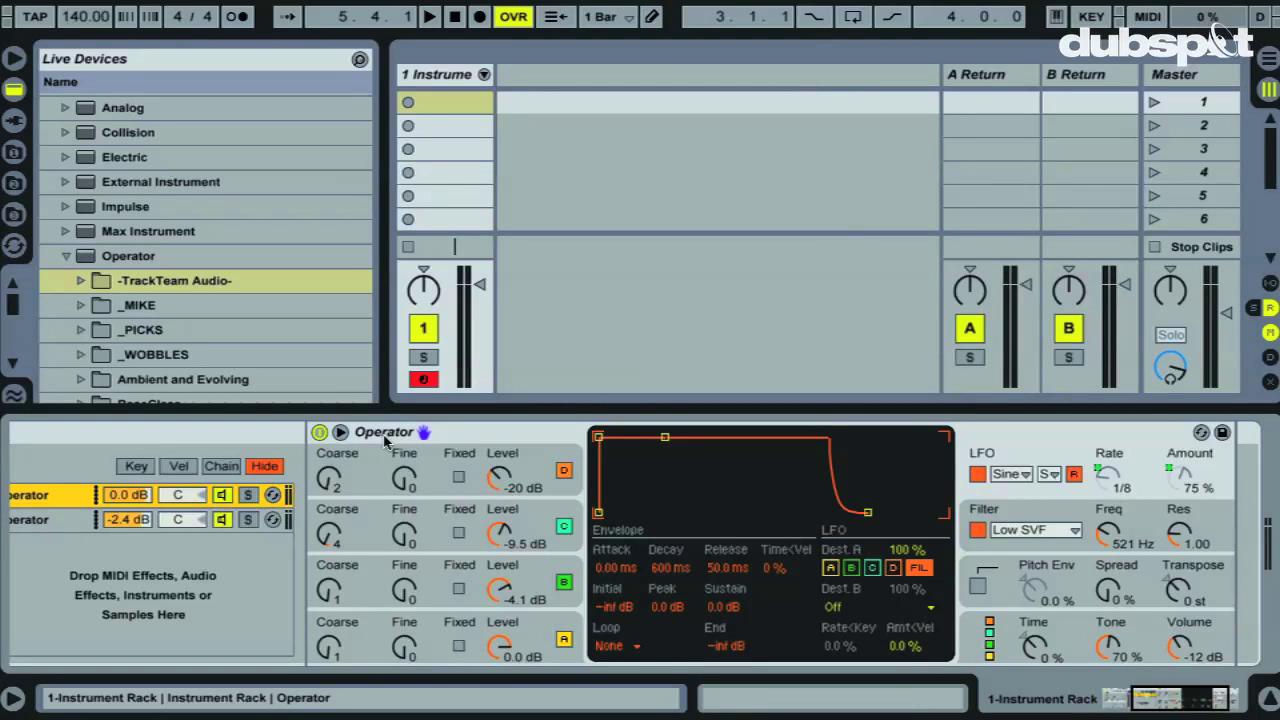
Fold the first chain's Operator device to free up room beside the Instrument Rack
{"action": "left_click", "coordinate": [461, 438]}
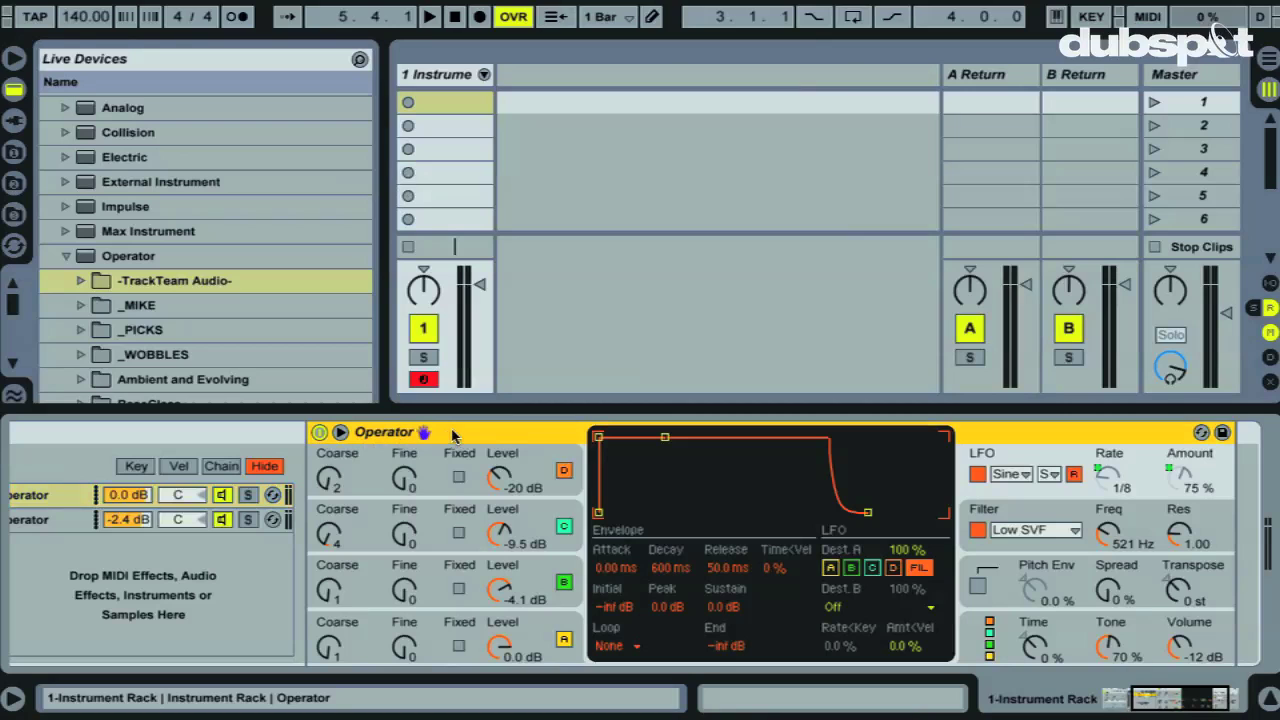
{"action": "double_click", "coordinate": [452, 436]}
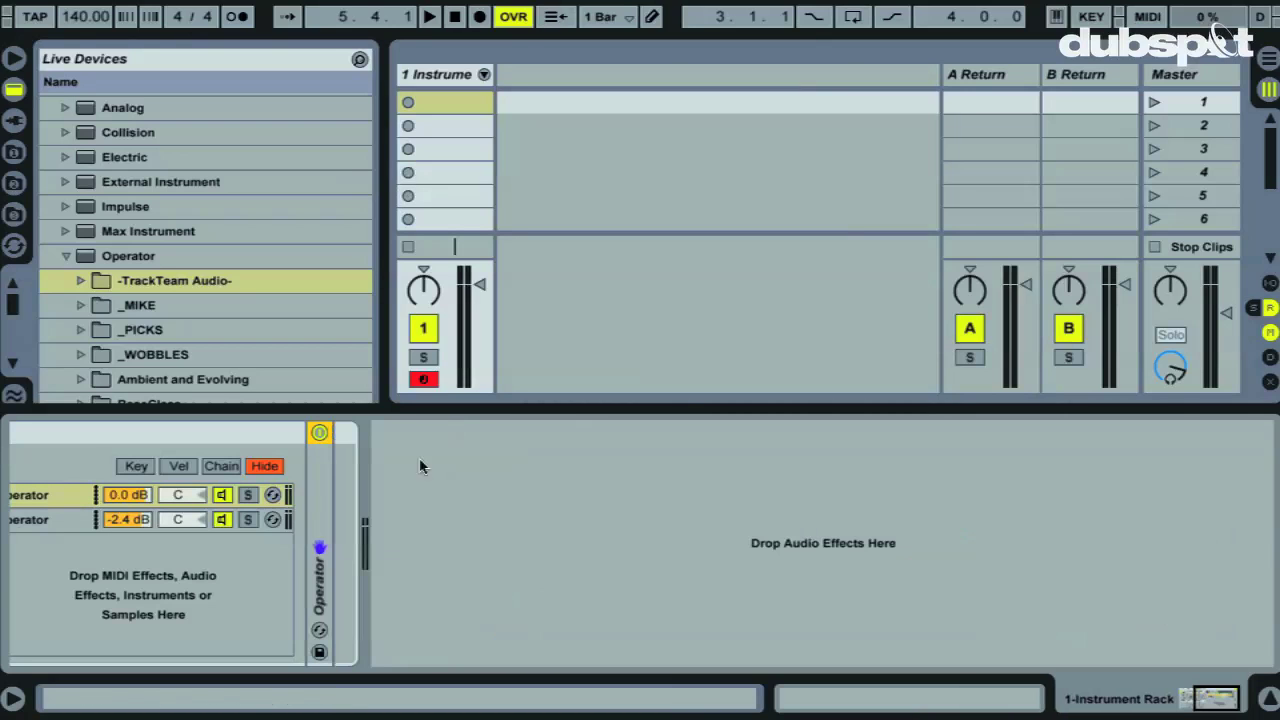
{"action": "scroll", "coordinate": [331, 476], "scroll_direction": "left", "scroll_amount": 4}
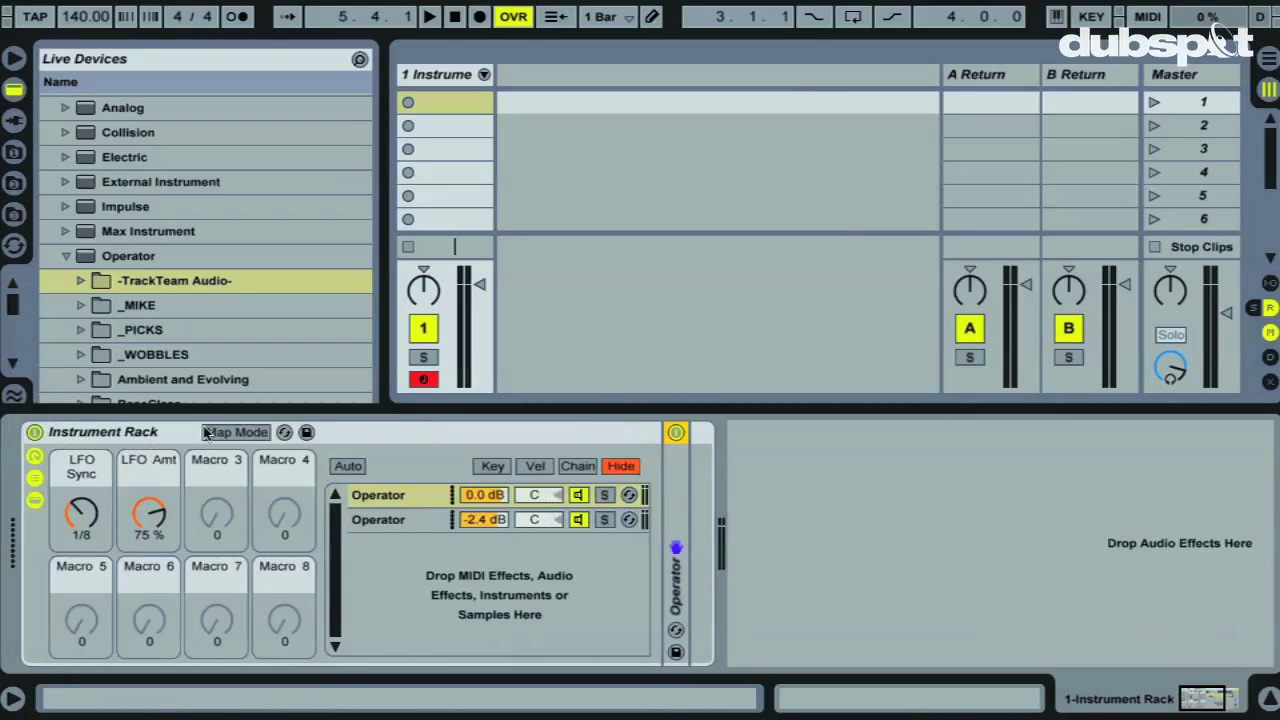
Add a Saturator audio effect after the Instrument Rack and set its Drive to 4.00 dB
{"action": "left_click", "coordinate": [13, 91]}
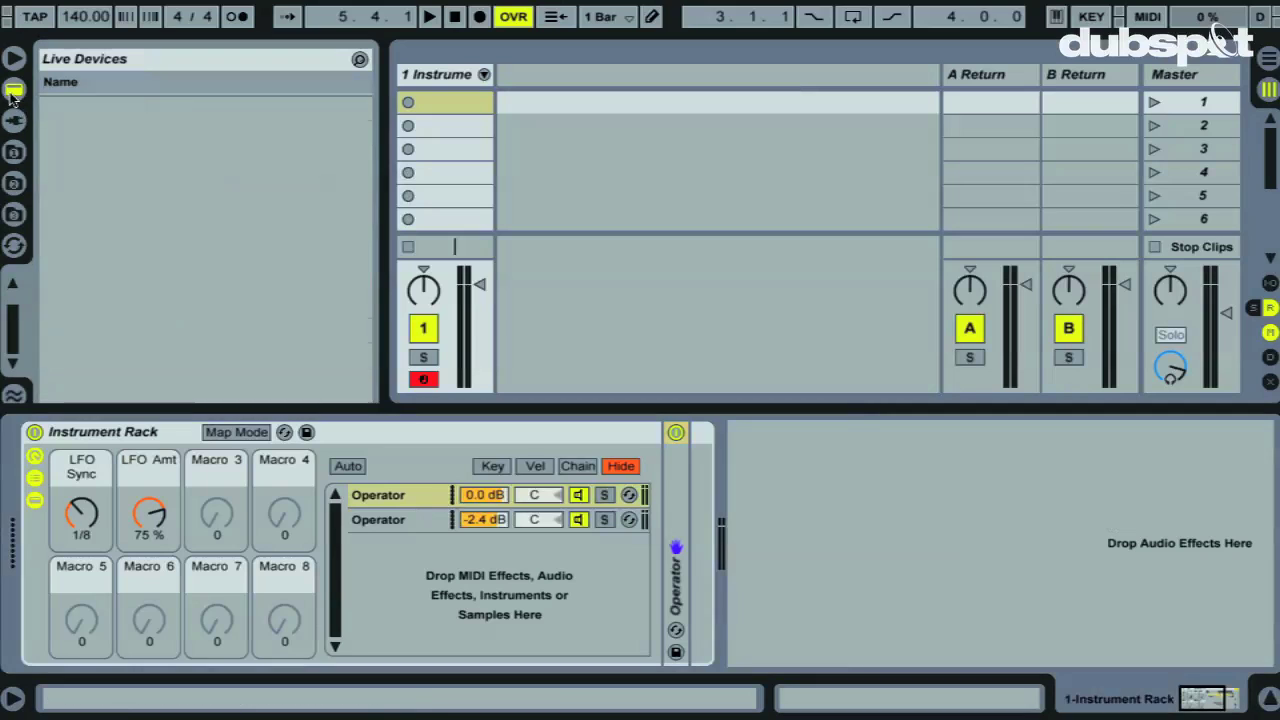
{"action": "left_click", "coordinate": [49, 154]}
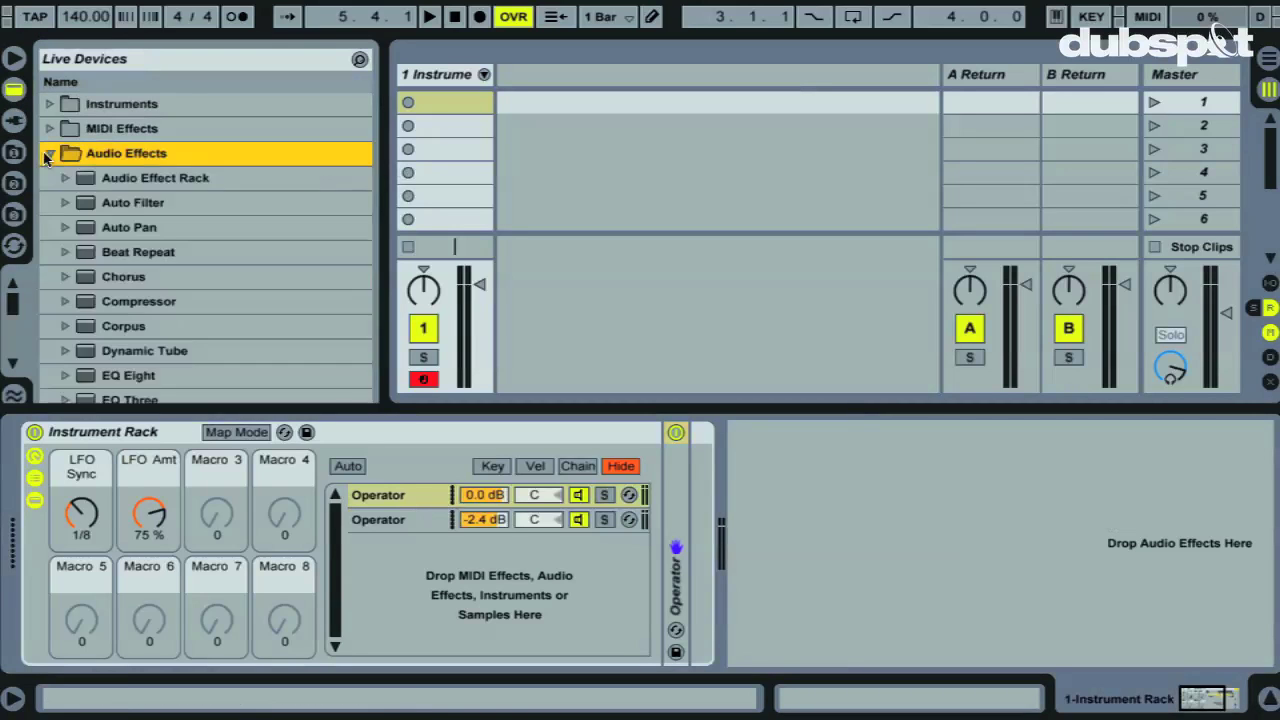
{"action": "scroll", "coordinate": [174, 206], "scroll_direction": "down", "scroll_amount": 4}
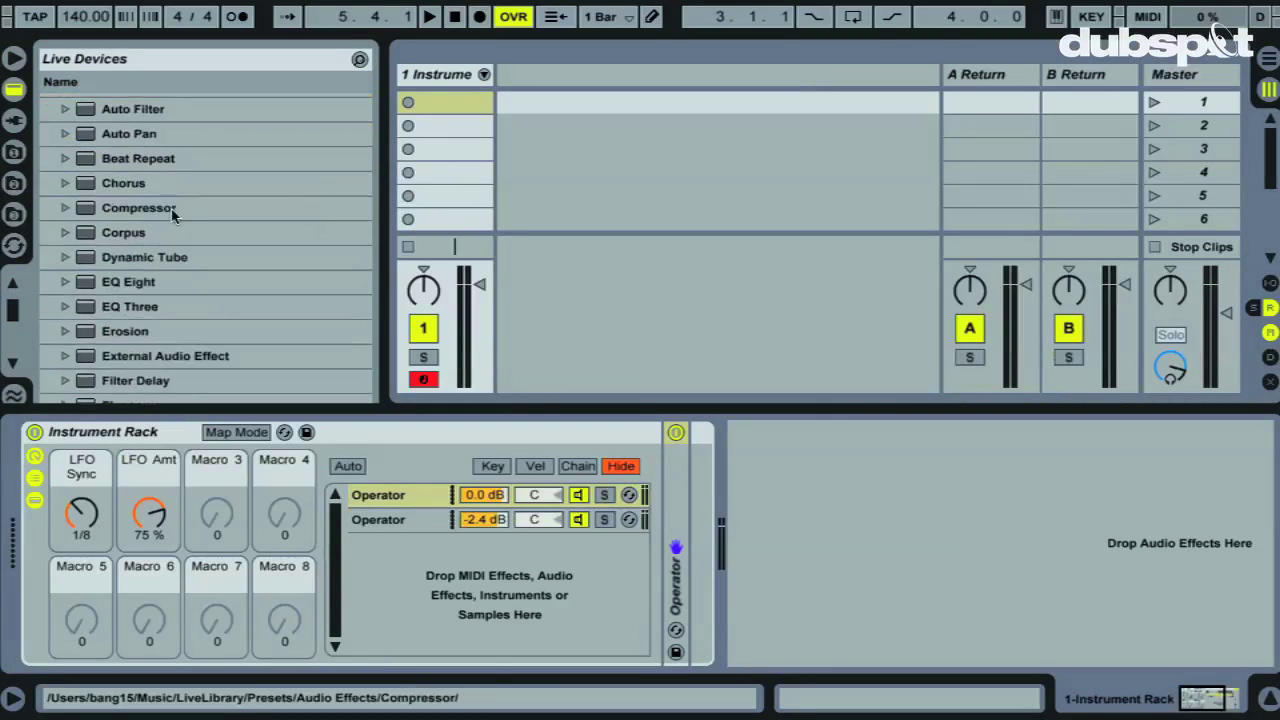
{"action": "scroll", "coordinate": [174, 207], "scroll_direction": "down", "scroll_amount": 6}
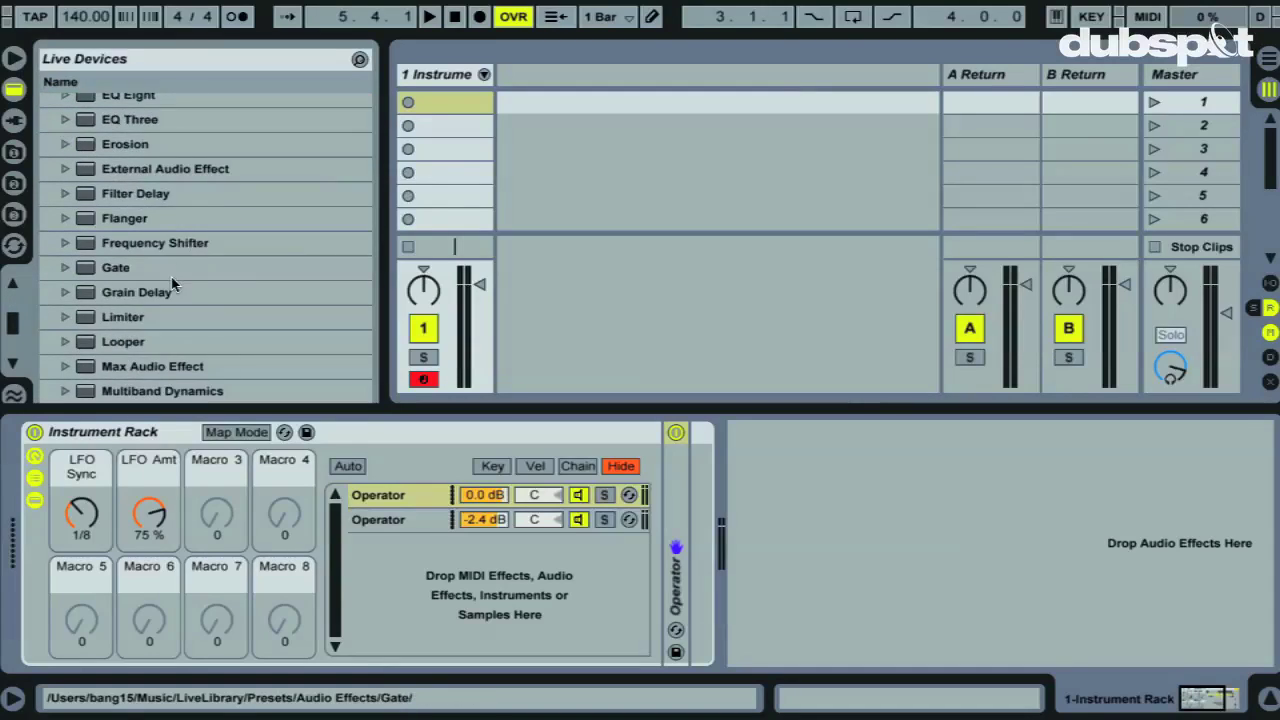
{"action": "scroll", "coordinate": [172, 284], "scroll_direction": "down", "scroll_amount": 1}
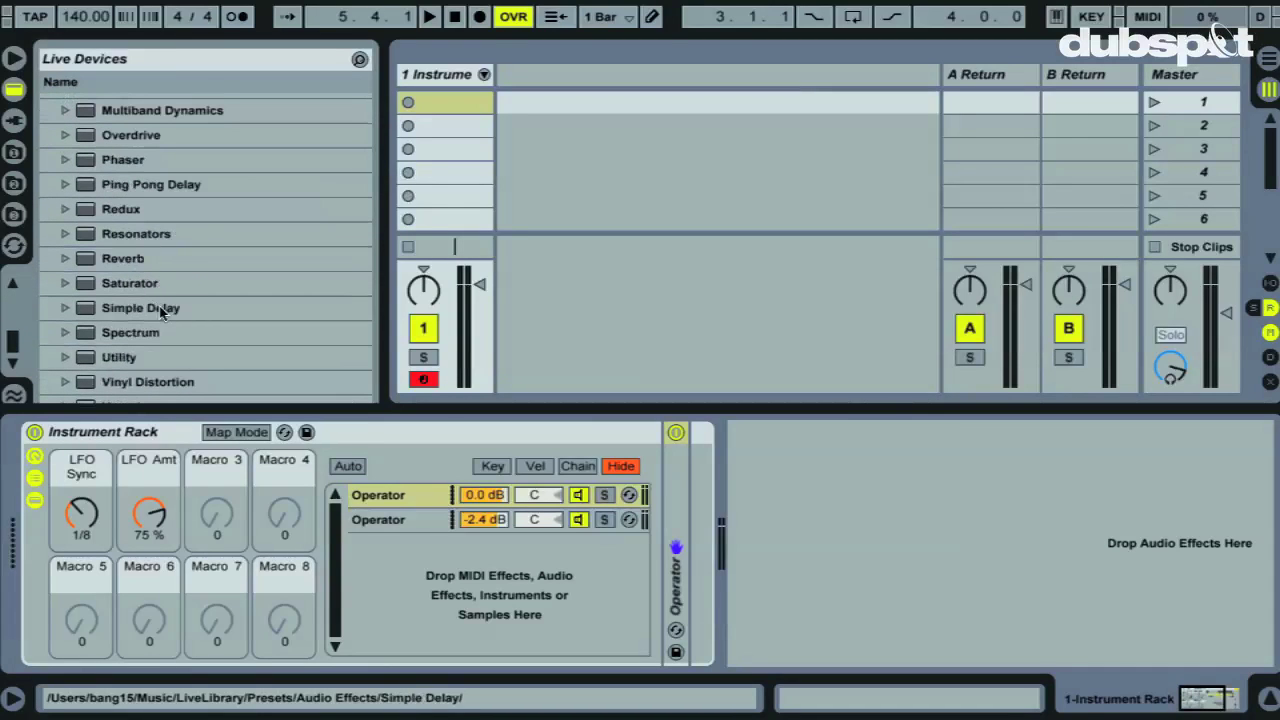
{"action": "scroll", "coordinate": [162, 311], "scroll_direction": "down", "scroll_amount": 1}
{"action": "left_click_drag", "start_coordinate": [152, 268], "coordinate": [756, 494]}
{"action": "left_click_drag", "start_coordinate": [408, 365], "coordinate": [408, 363]}
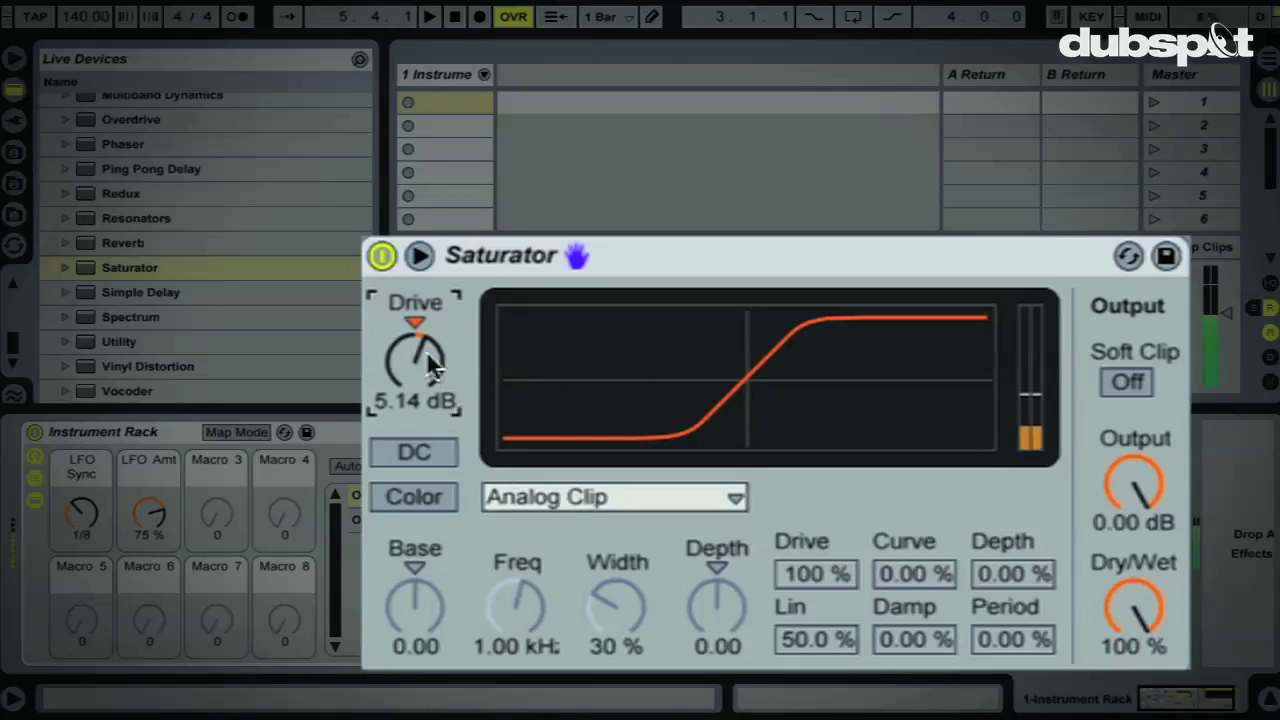
{"action": "left_click_drag", "start_coordinate": [405, 366], "coordinate": [405, 362]}
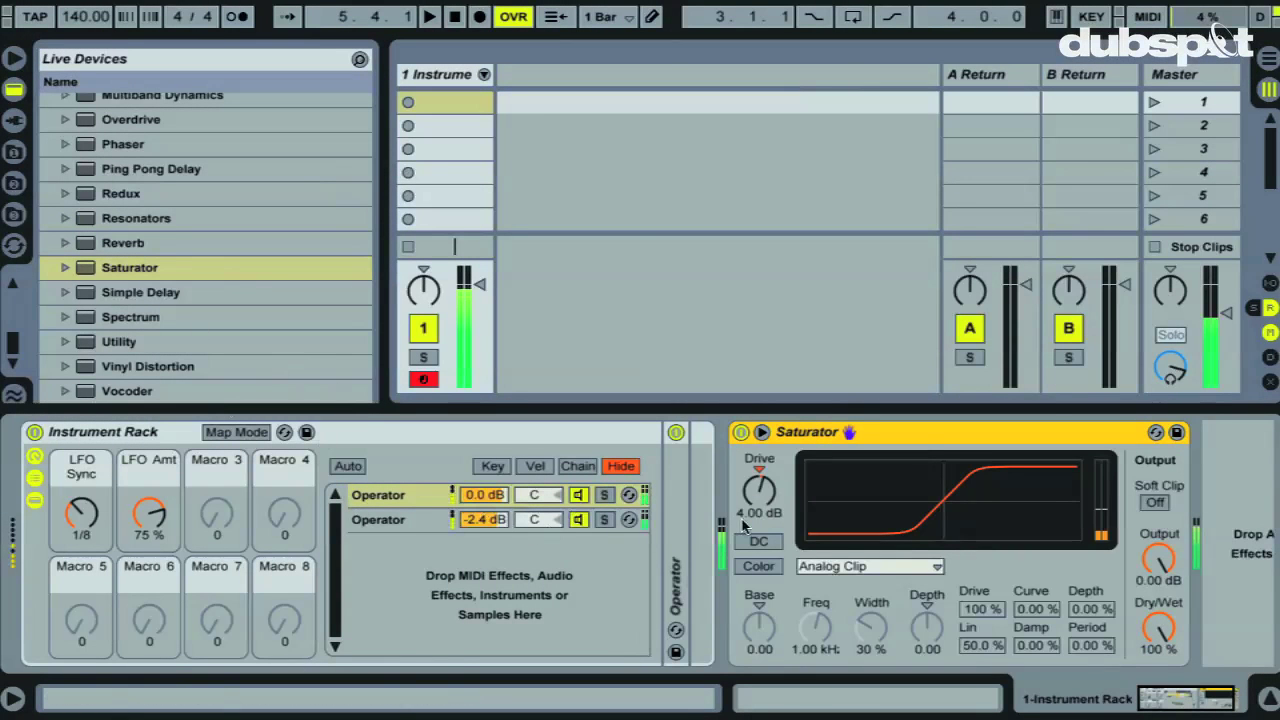
Fold the Saturator and add a Filter Delay audio effect after it
{"action": "scroll", "coordinate": [150, 300], "scroll_direction": "up", "scroll_amount": 6}
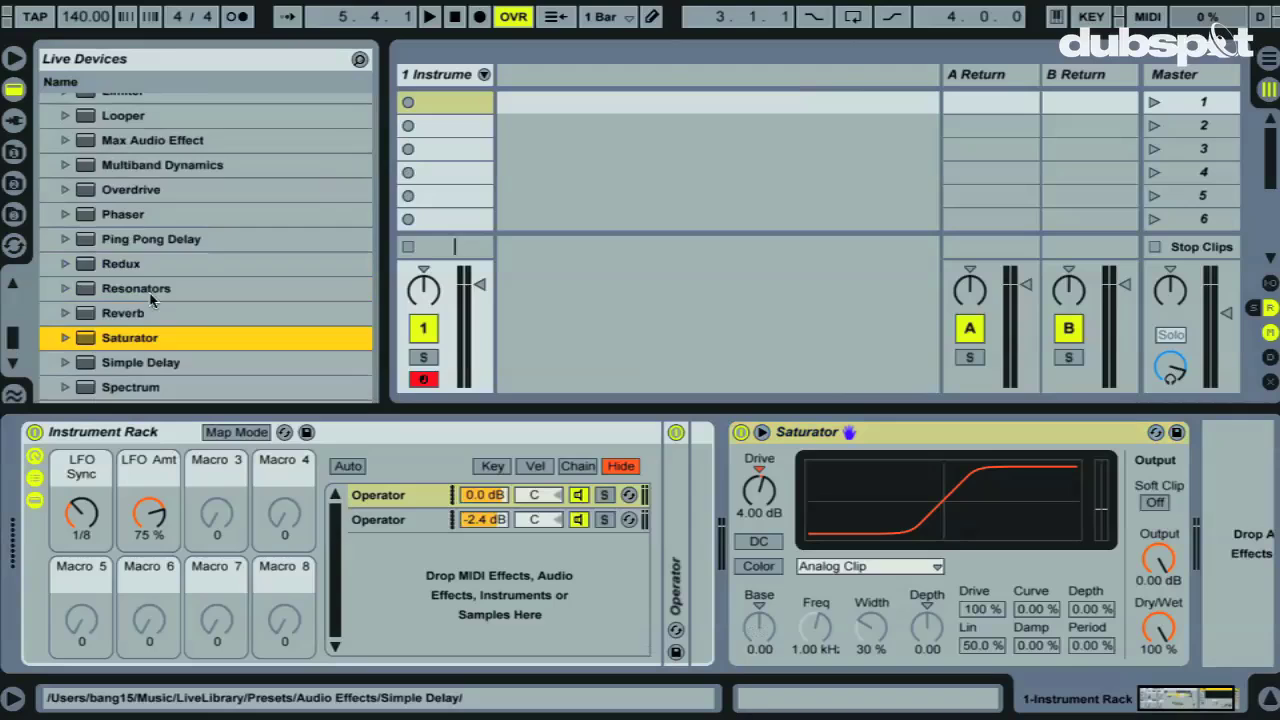
{"action": "scroll", "coordinate": [150, 300], "scroll_direction": "up", "scroll_amount": 1}
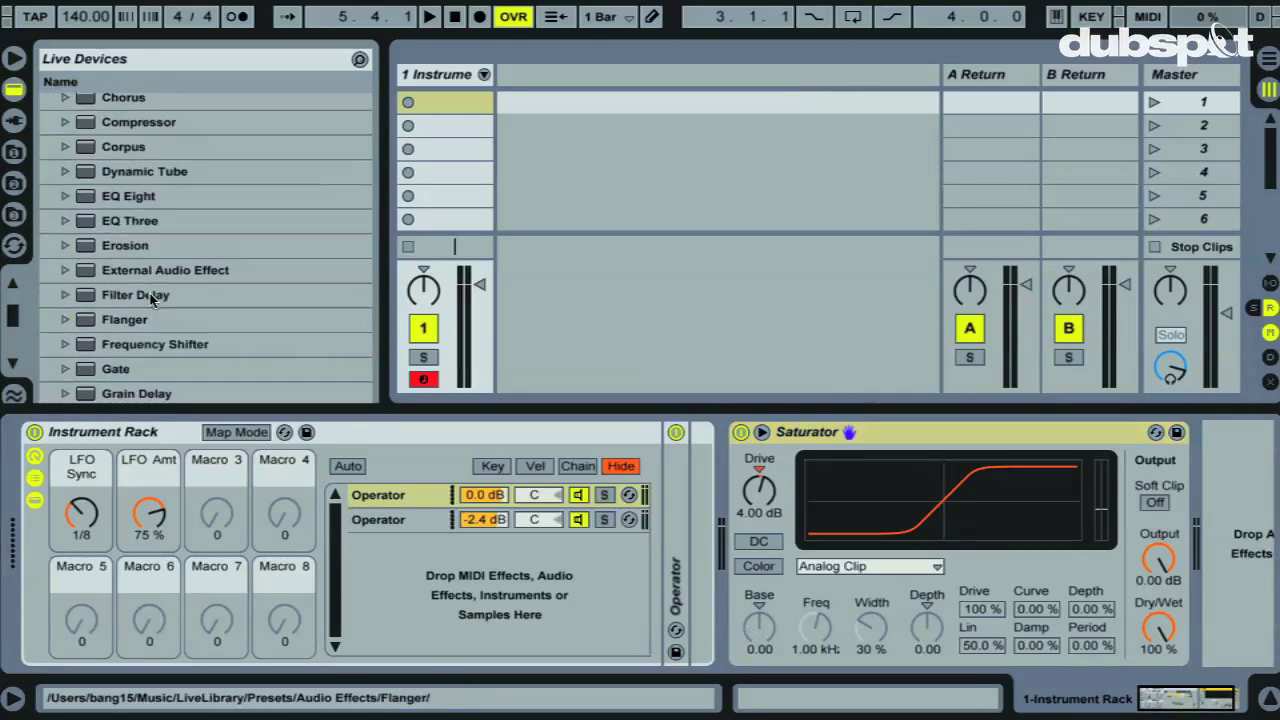
{"action": "double_click", "coordinate": [960, 436]}
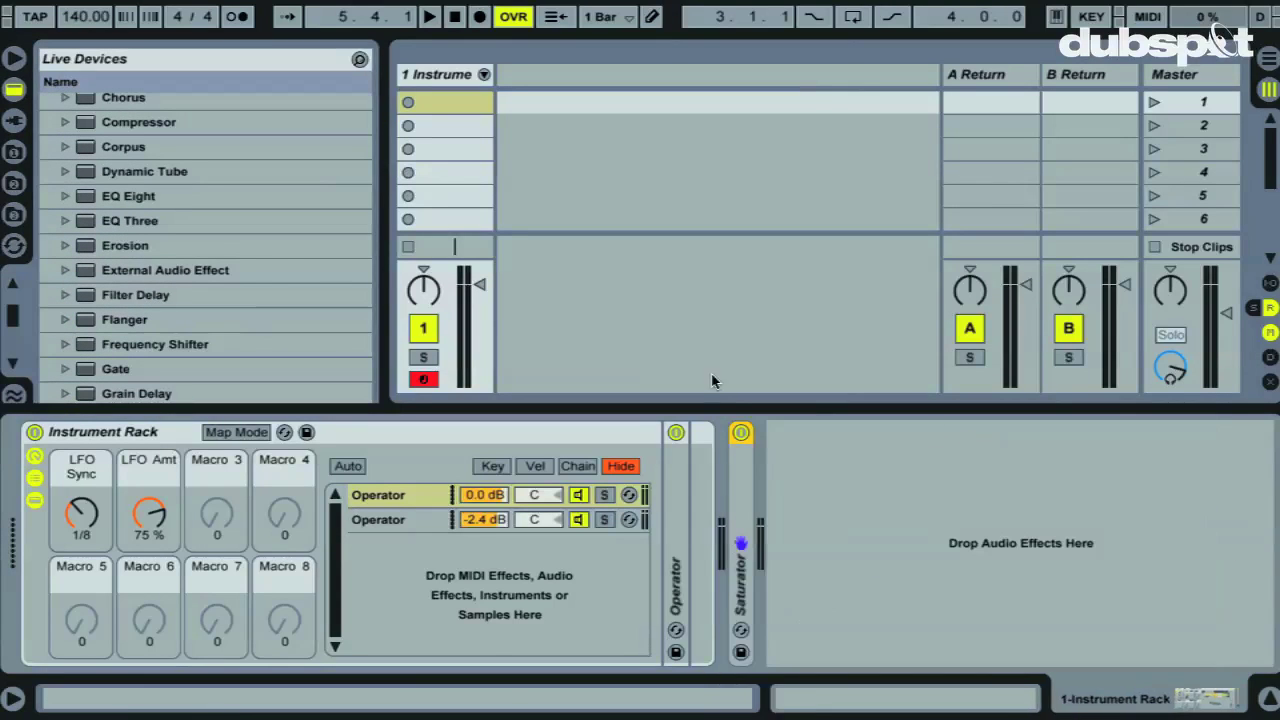
{"action": "left_click", "coordinate": [195, 294]}
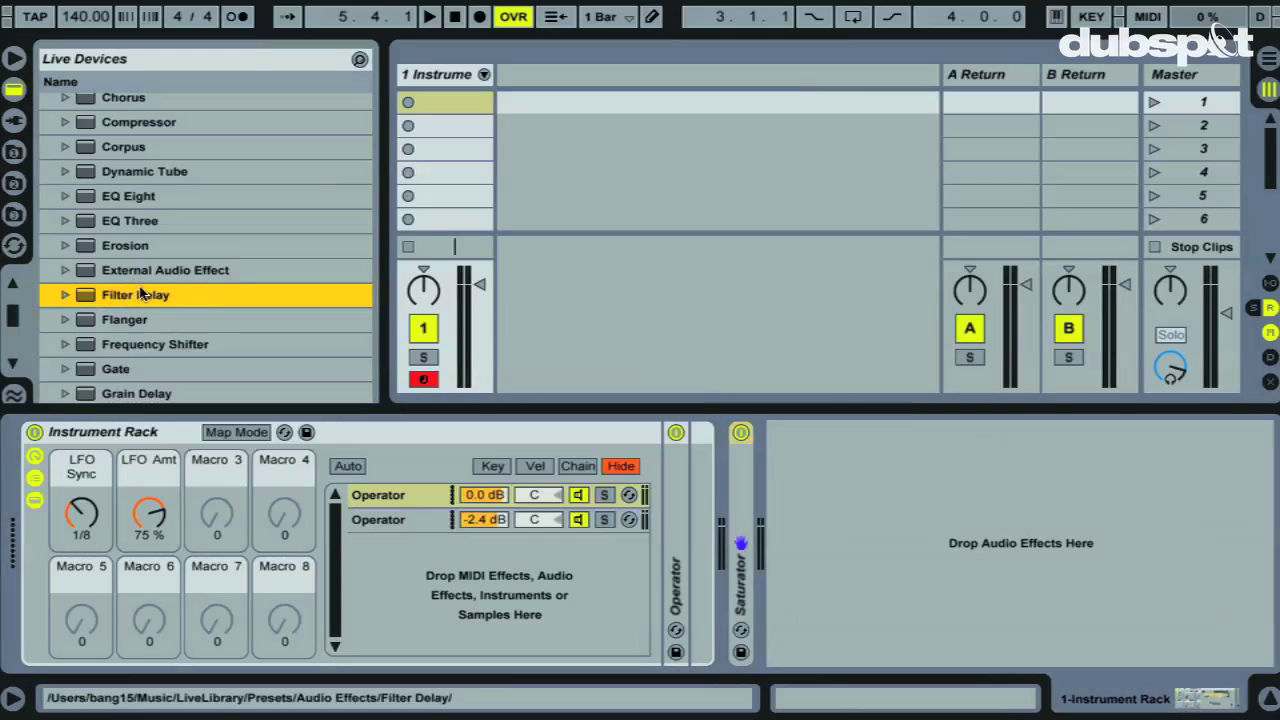
{"action": "left_click_drag", "start_coordinate": [133, 293], "coordinate": [982, 522]}
Turn off the Filter Delay's L and R inputs, then set Dry to 0.0 dB, L+R Feedback to 19 % and L+R Volume to -16 dB
{"action": "left_click", "coordinate": [688, 476]}
{"action": "left_click", "coordinate": [690, 608]}
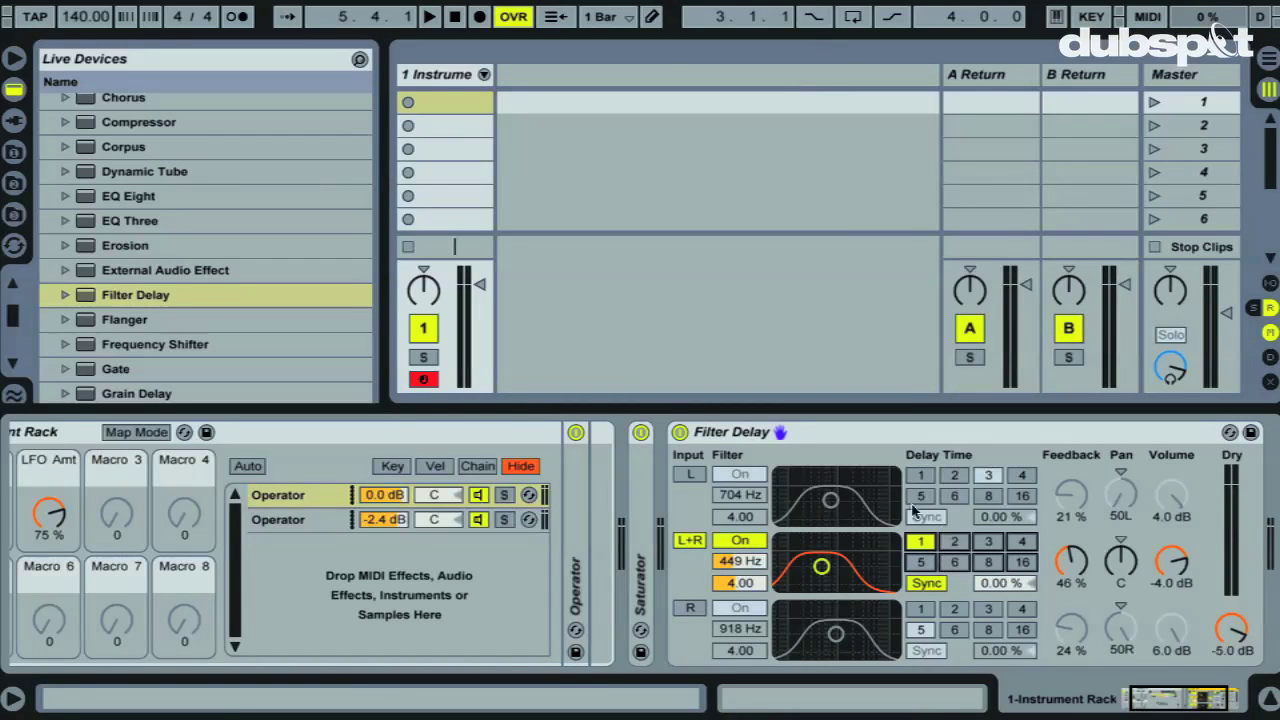
{"action": "left_click_drag", "start_coordinate": [1236, 640], "coordinate": [1236, 630]}
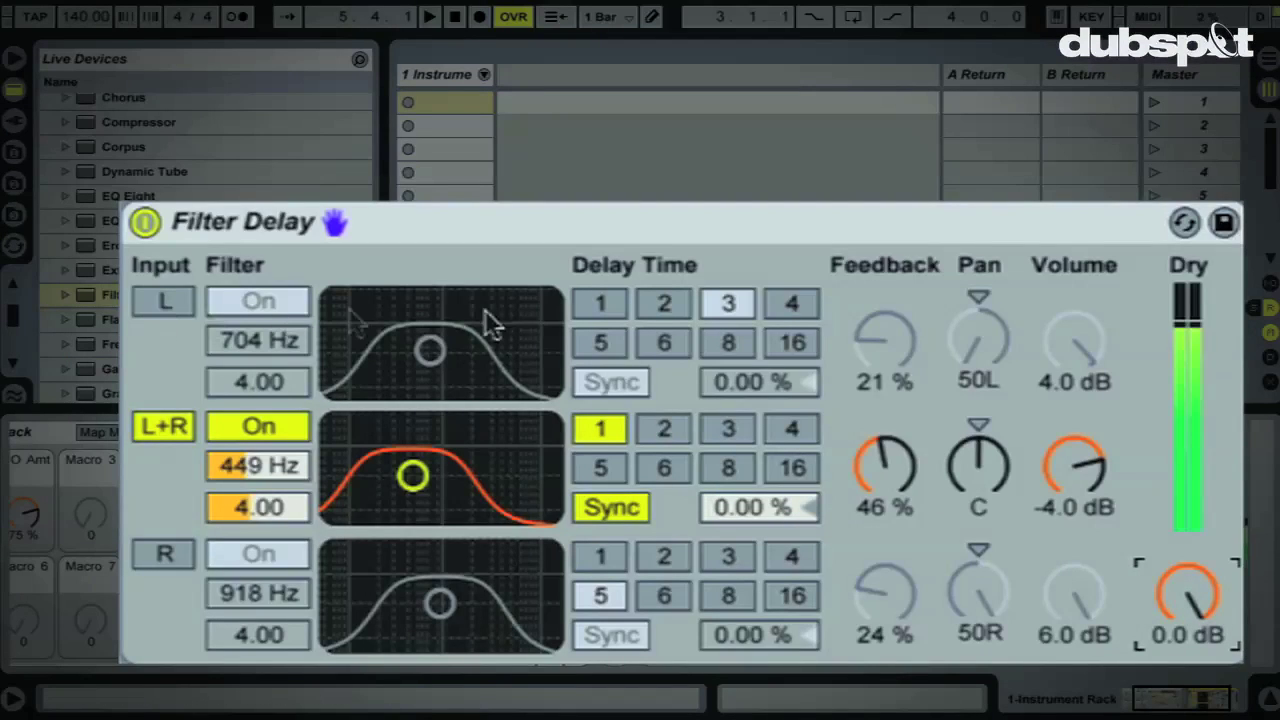
{"action": "left_click_drag", "start_coordinate": [872, 457], "coordinate": [880, 465]}
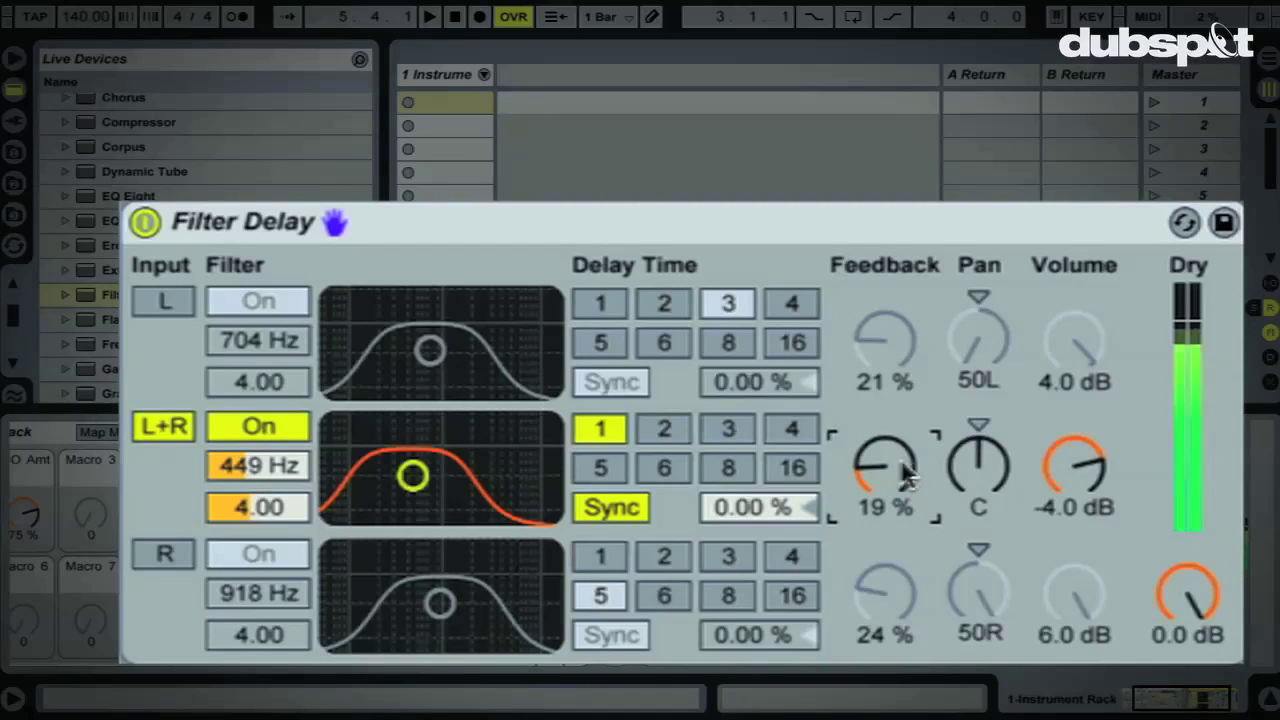
{"action": "left_click_drag", "start_coordinate": [1088, 462], "coordinate": [1089, 466]}
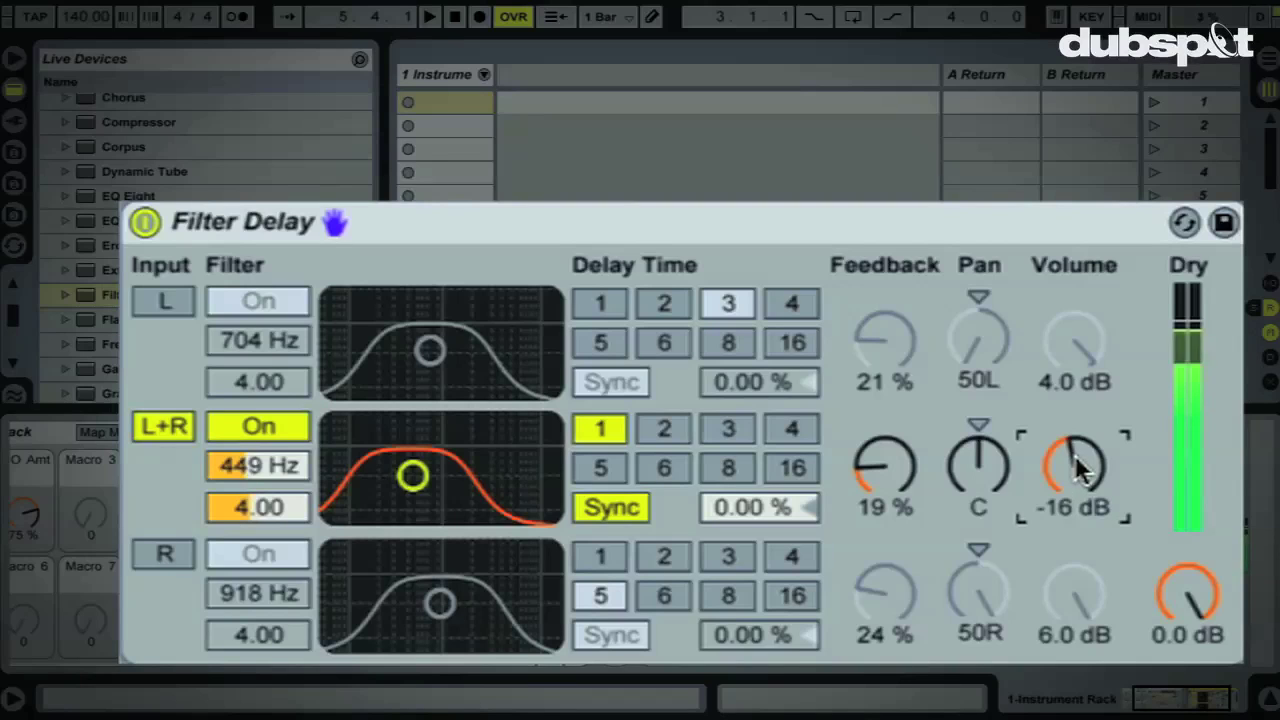
Add a Compressor audio effect after the Filter Delay
{"action": "scroll", "coordinate": [150, 290], "scroll_direction": "up", "scroll_amount": 1}
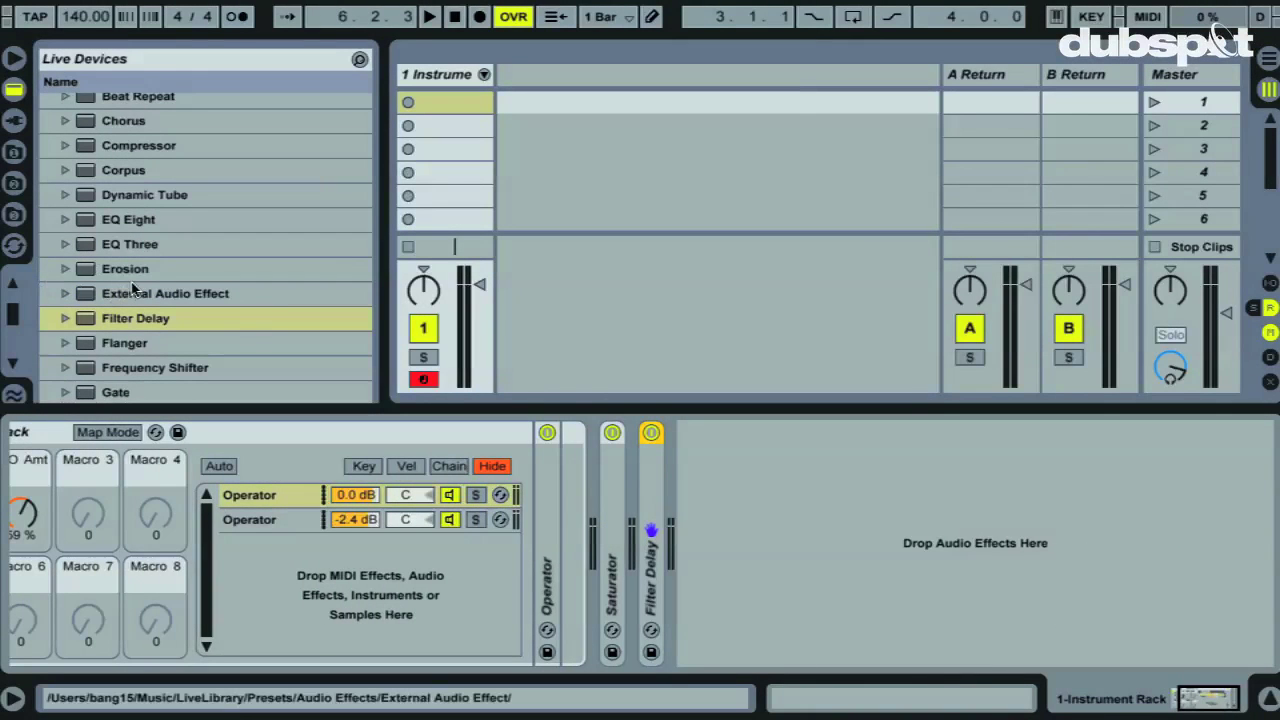
{"action": "scroll", "coordinate": [133, 288], "scroll_direction": "up", "scroll_amount": 3}
{"action": "left_click_drag", "start_coordinate": [135, 215], "coordinate": [845, 523]}
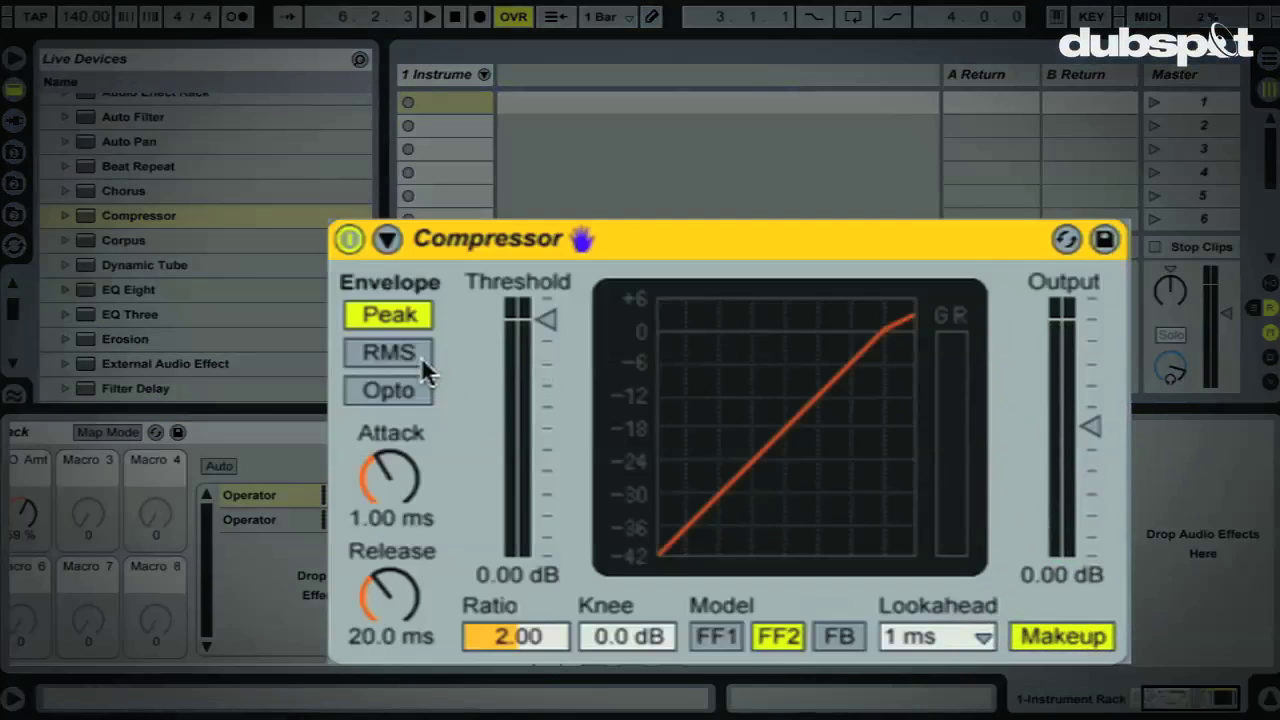
Set the Compressor's Threshold to -11.0 dB and Release to 5.56 ms, try the Opto envelope, and leave it on RMS
{"action": "left_click", "coordinate": [726, 495]}
{"action": "left_click_drag", "start_coordinate": [549, 333], "coordinate": [545, 360]}
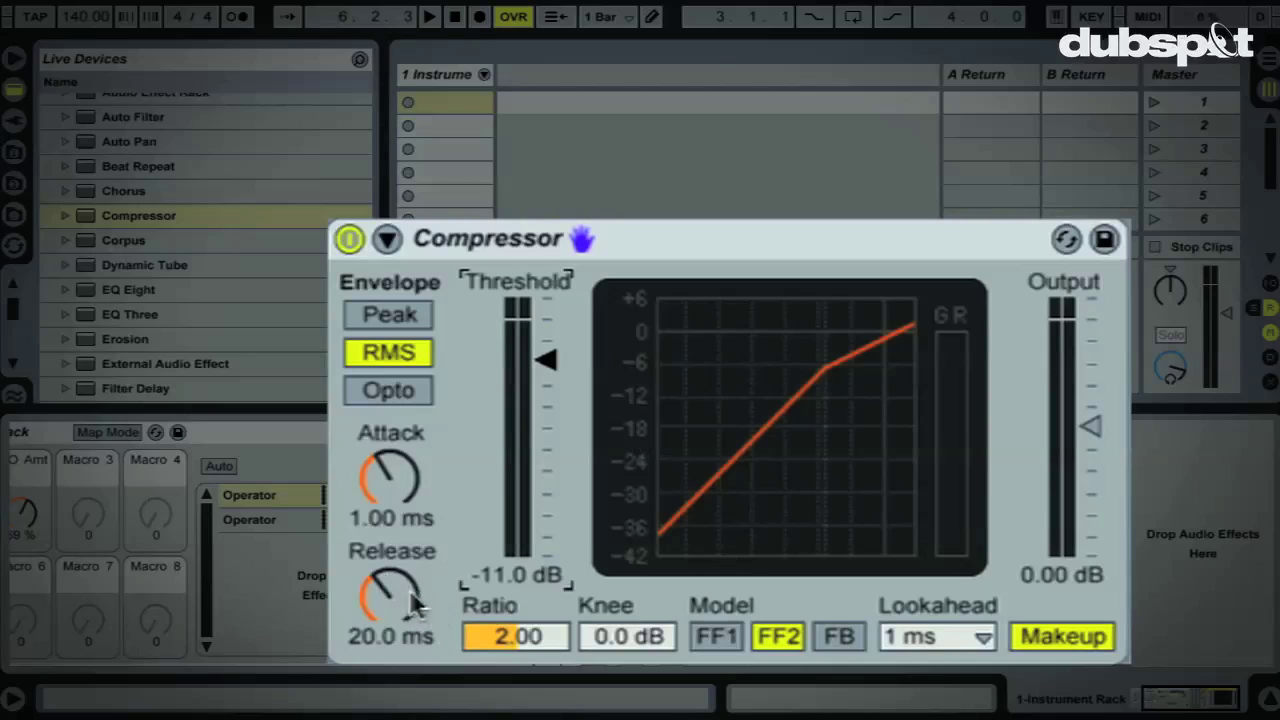
{"action": "left_click_drag", "start_coordinate": [398, 597], "coordinate": [398, 597]}
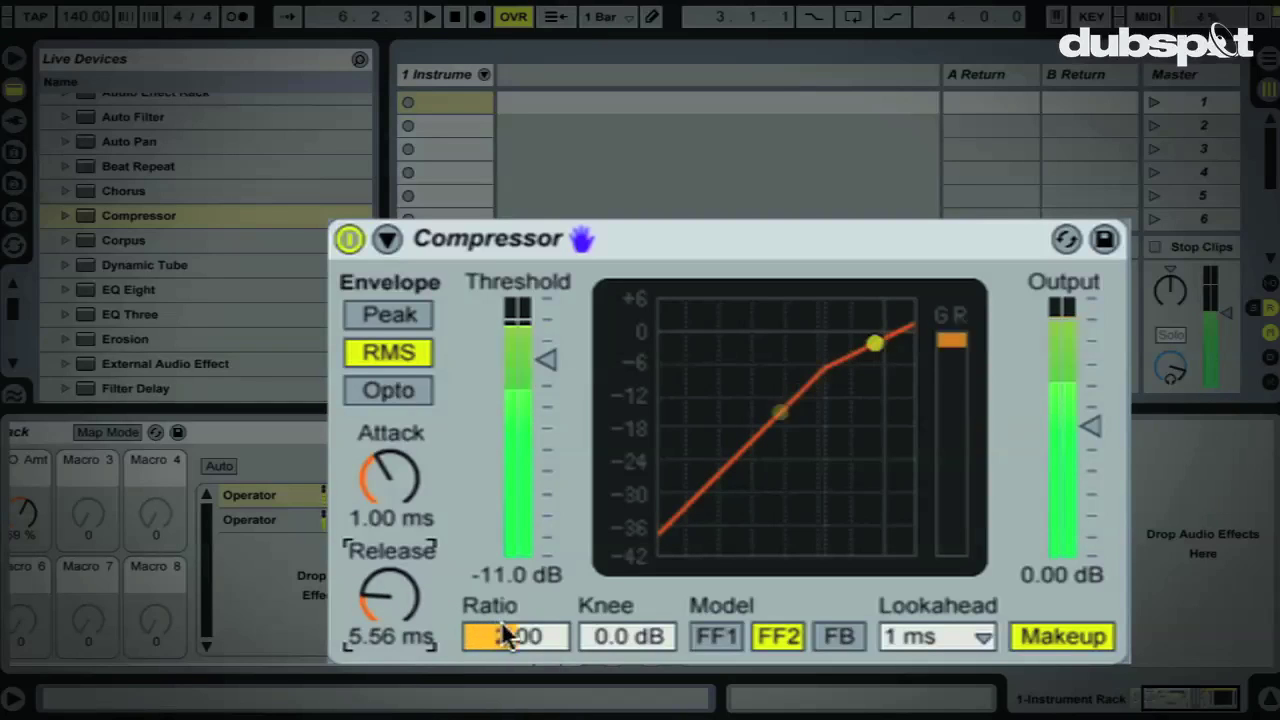
{"action": "left_click", "coordinate": [413, 393]}
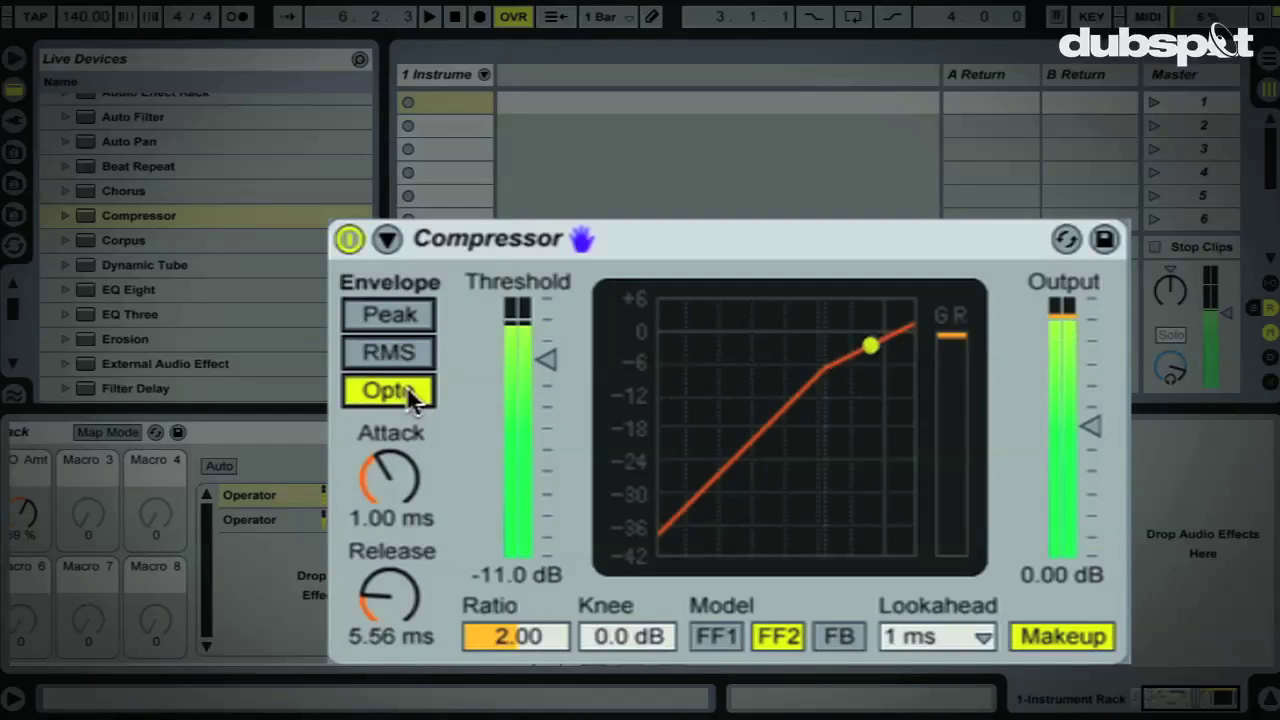
{"action": "left_click", "coordinate": [404, 369]}
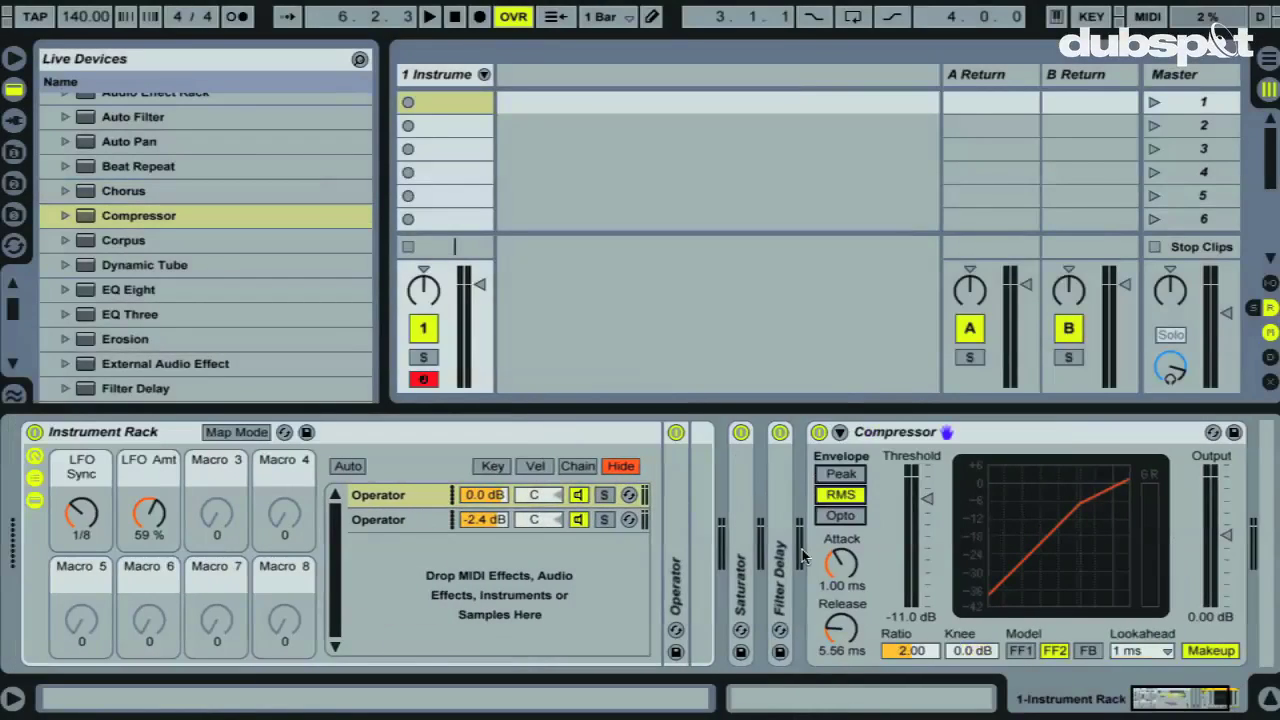
Fold the Compressor and select the Operator device inside the rack
{"action": "left_click", "coordinate": [839, 432]}
{"action": "left_click", "coordinate": [680, 570]}
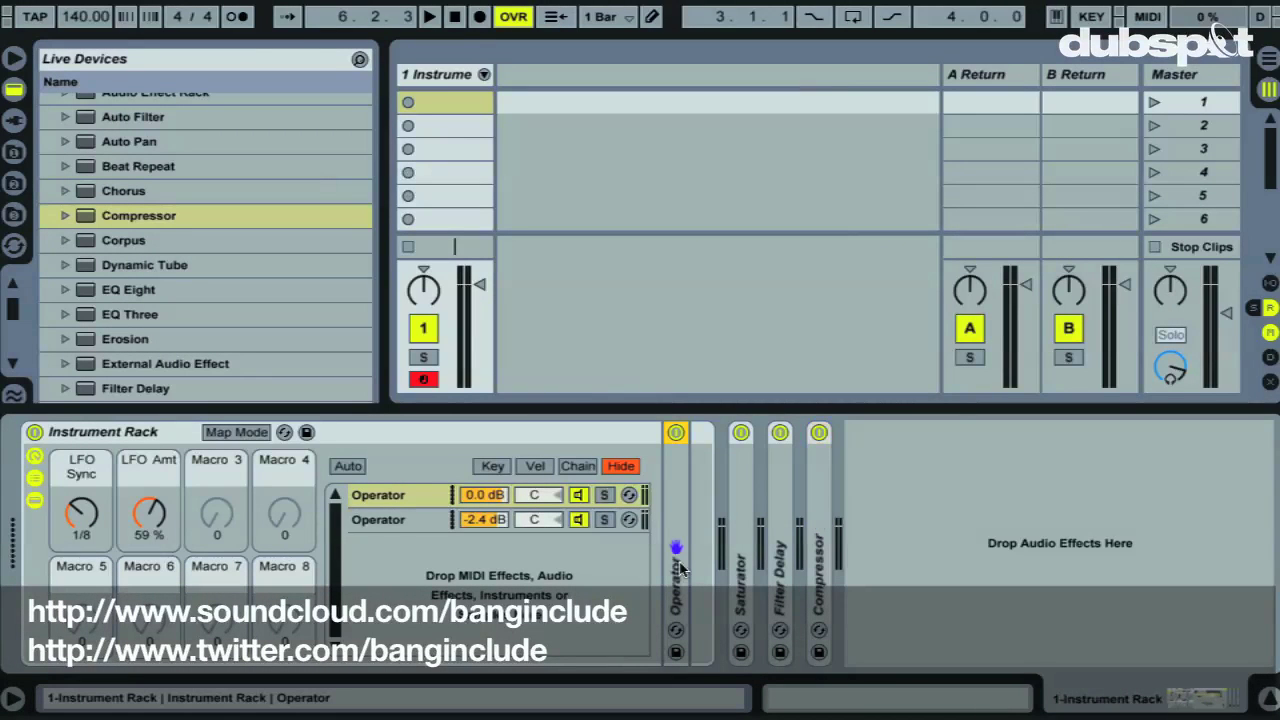